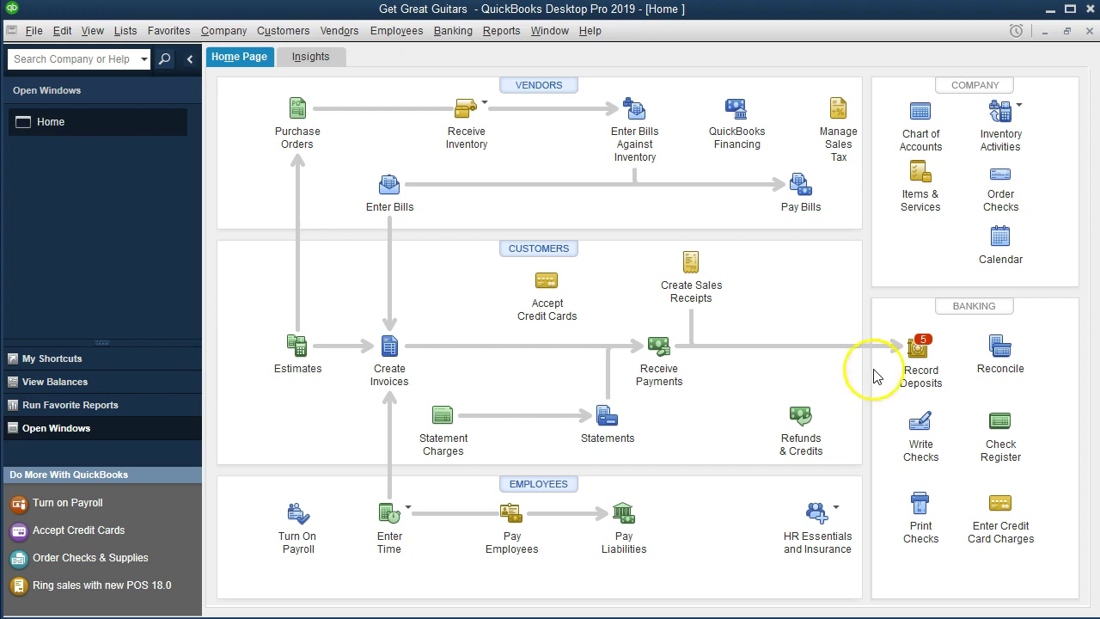
{"action": "left_click", "coordinate": [921, 352]}
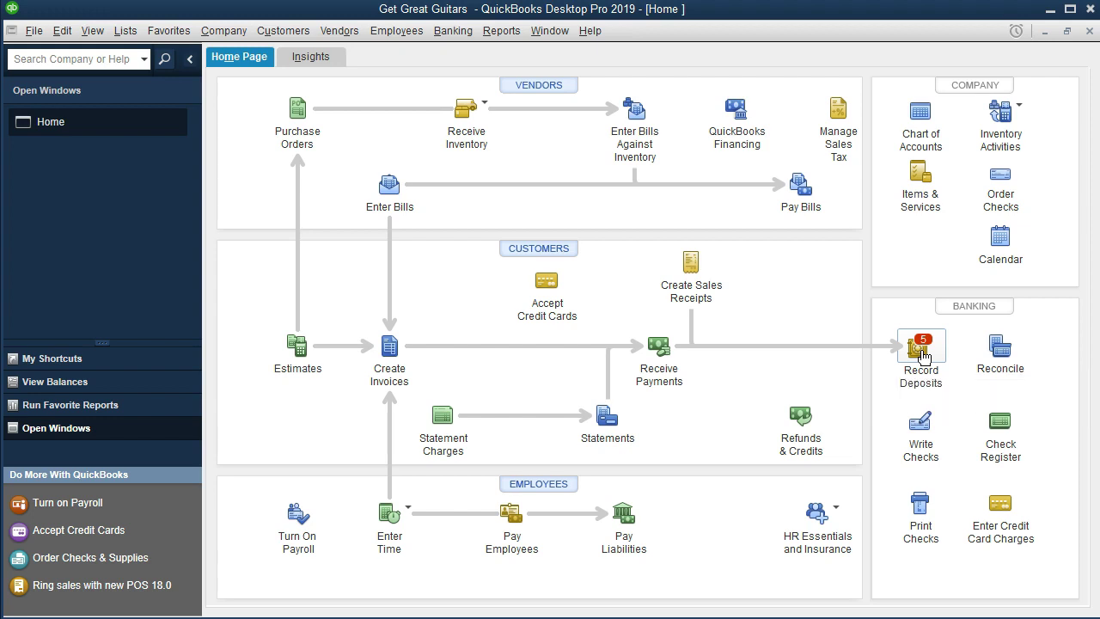
{"action": "left_click", "coordinate": [409, 383]}
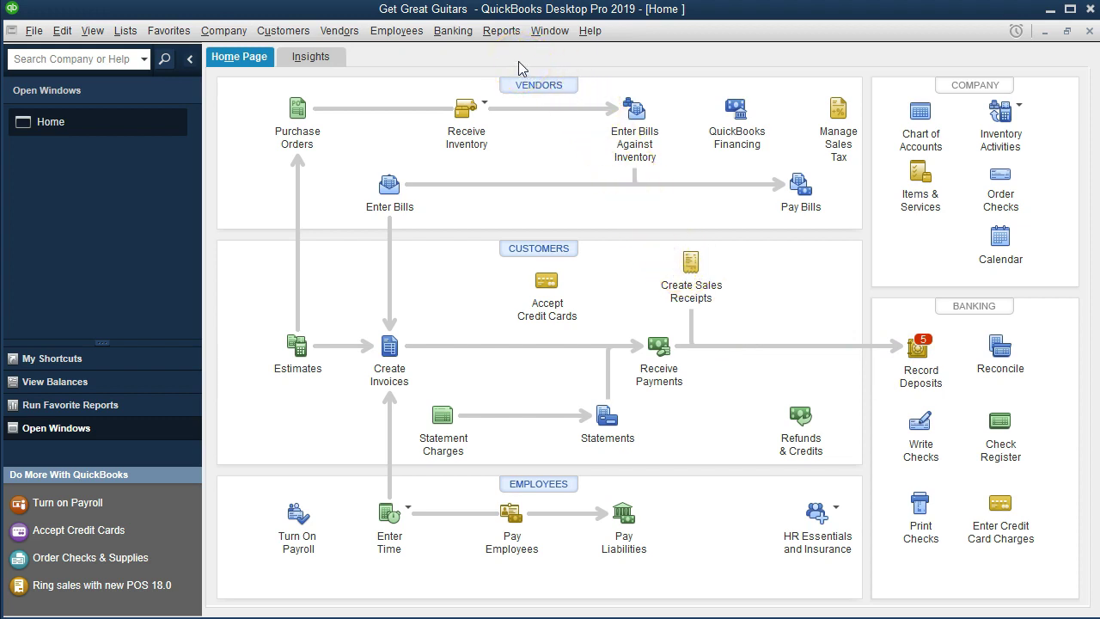
Step: Open the standard balance sheet report from the company and financial reports
{"action": "left_click", "coordinate": [488, 32]}
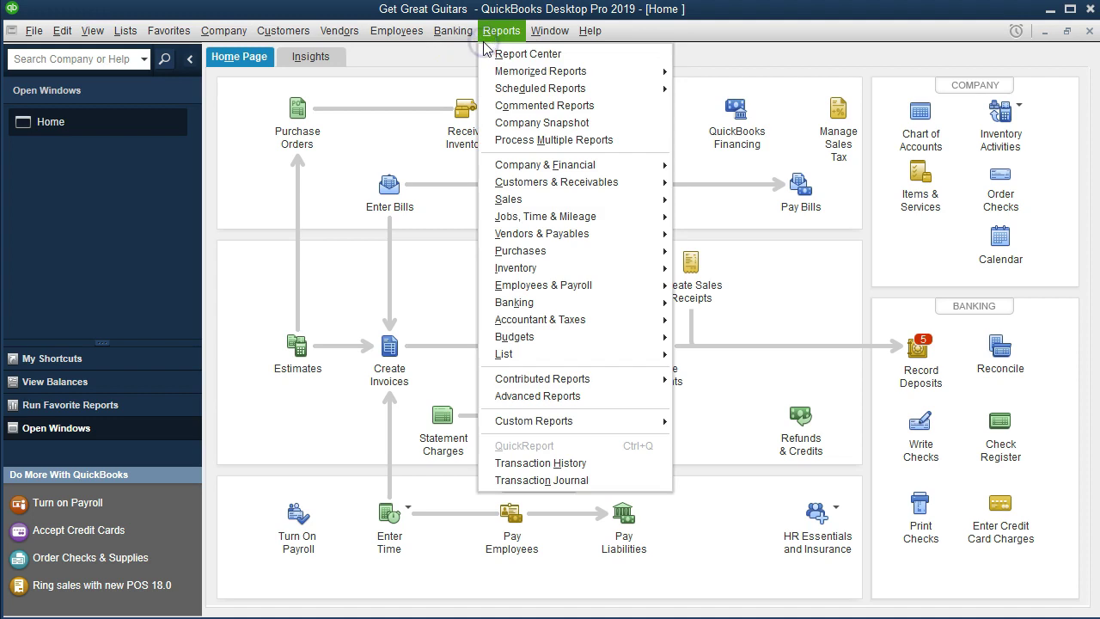
{"action": "mouse_move", "coordinate": [615, 174]}
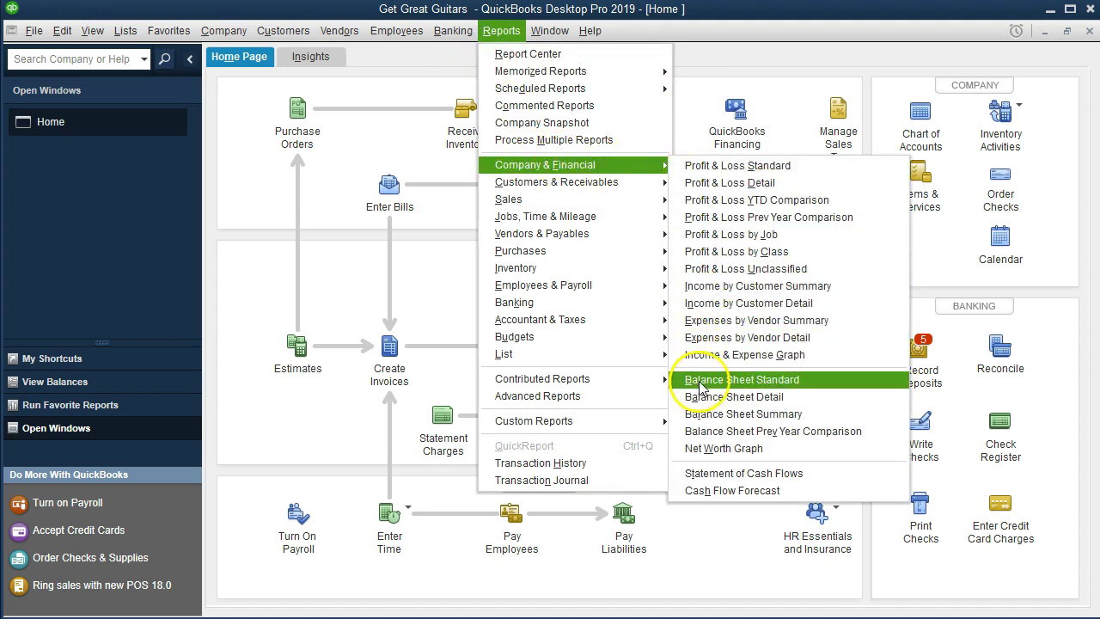
{"action": "left_click", "coordinate": [823, 380]}
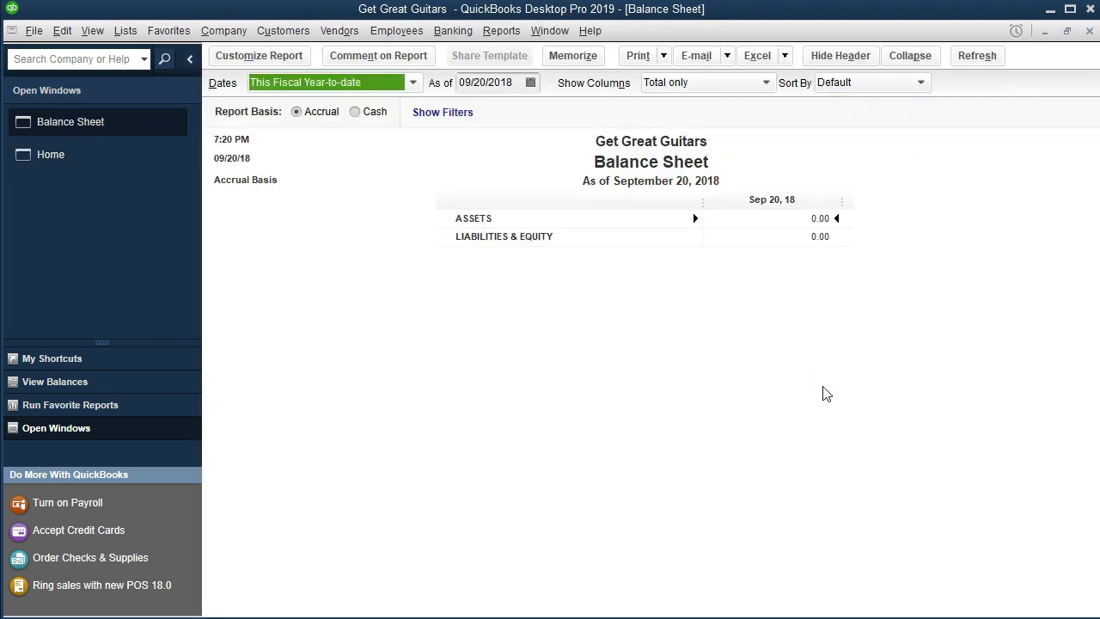
Step: Customize the balance sheet to cover the date range from 01/01/2019 to 12/31/2019
{"action": "left_click", "coordinate": [301, 58]}
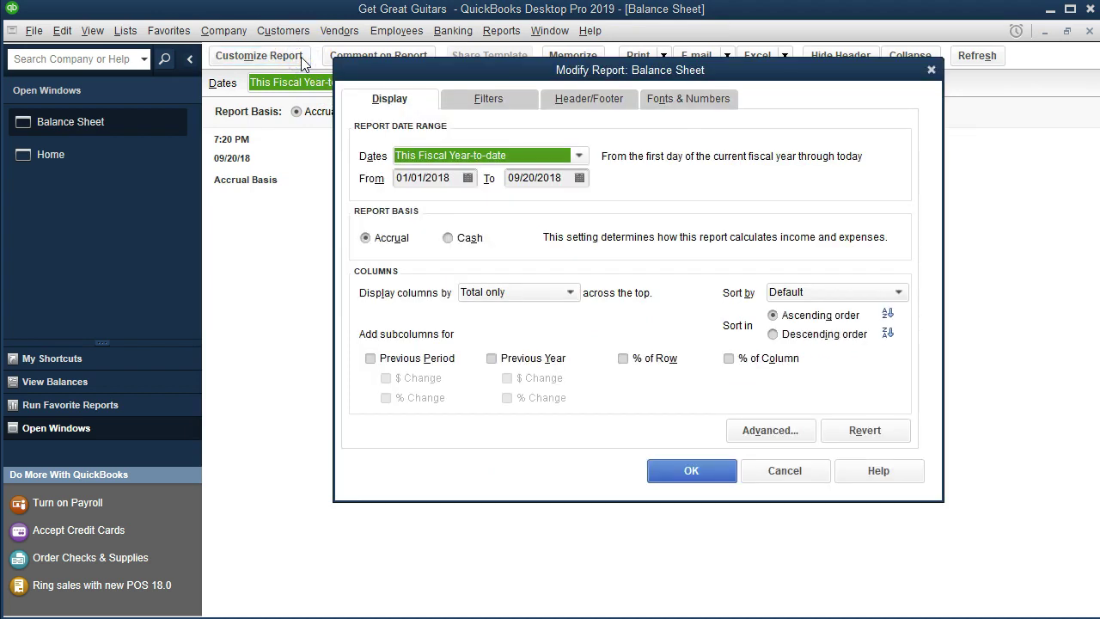
{"action": "key", "text": "Tab"}
{"action": "type", "text": "010119"}
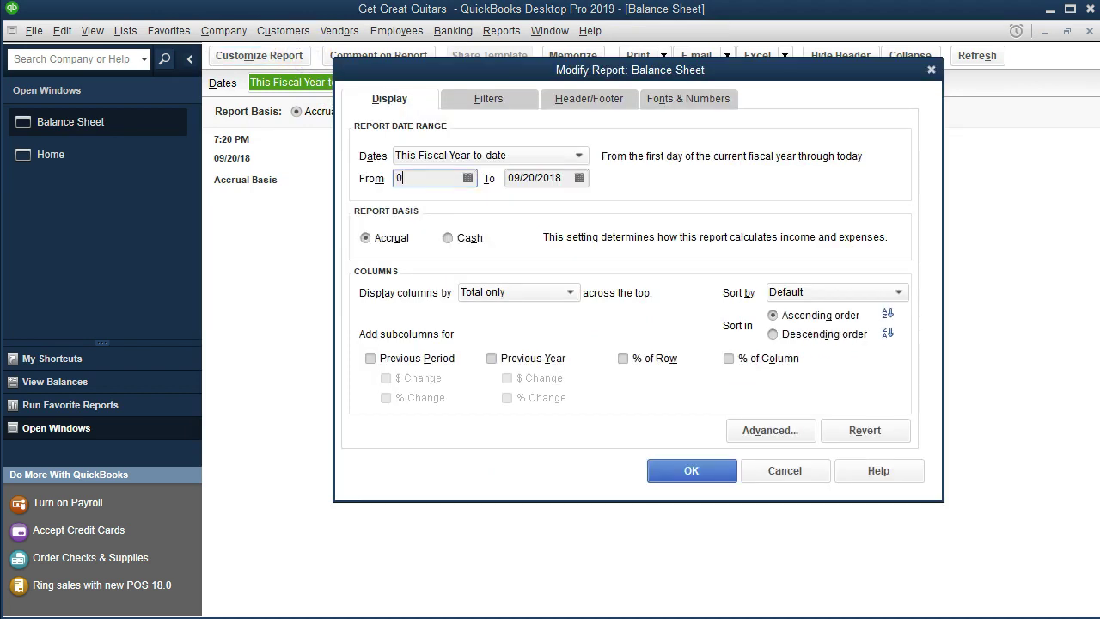
{"action": "key", "text": "Tab"}
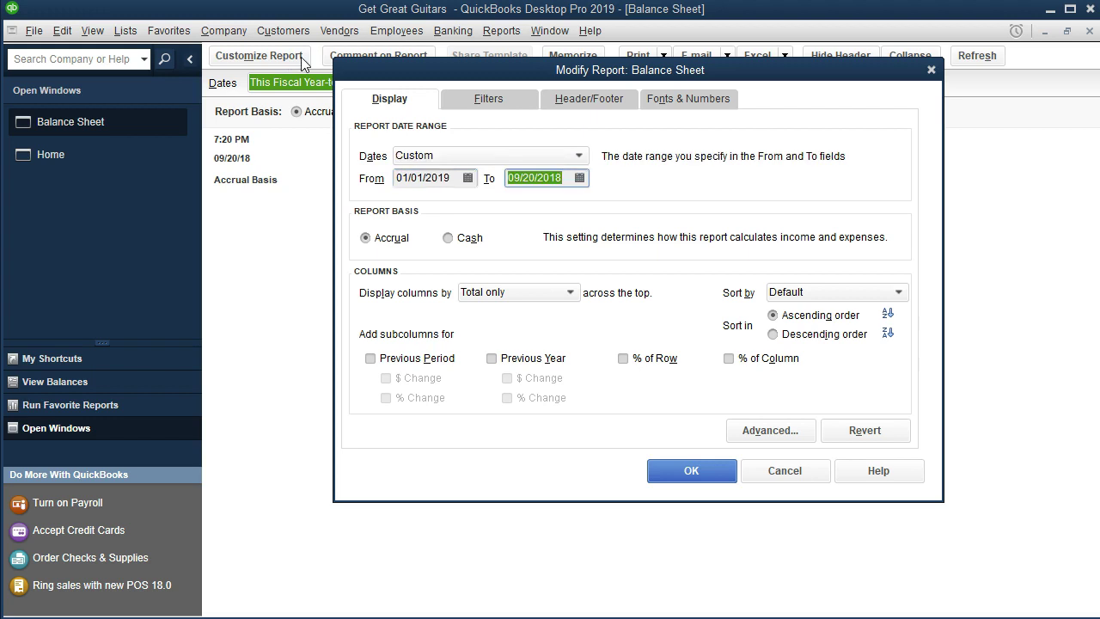
{"action": "type", "text": "0"}
{"action": "key", "text": "BackSpace"}
{"action": "type", "text": "1"}
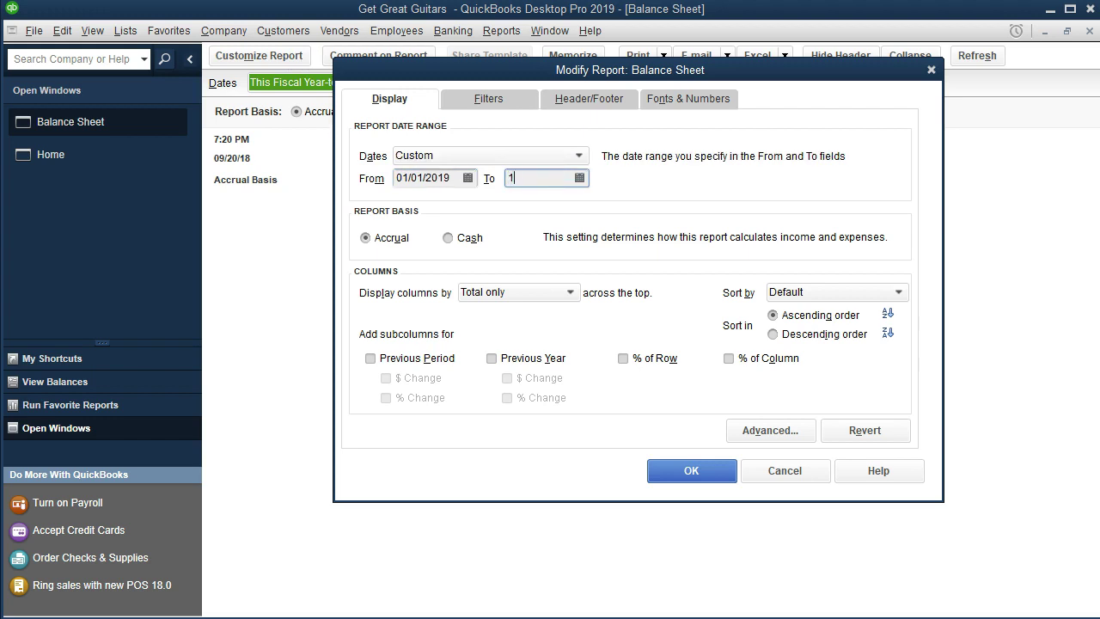
{"action": "type", "text": "2/31/2019"}
{"action": "key", "text": "Tab"}
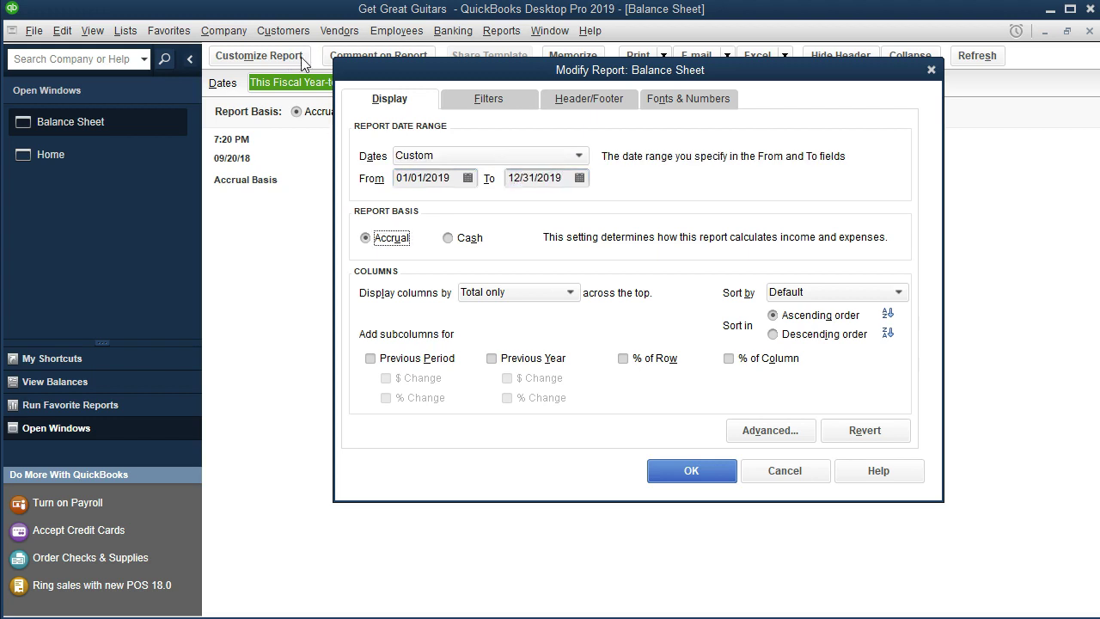
{"action": "left_click", "coordinate": [652, 475]}
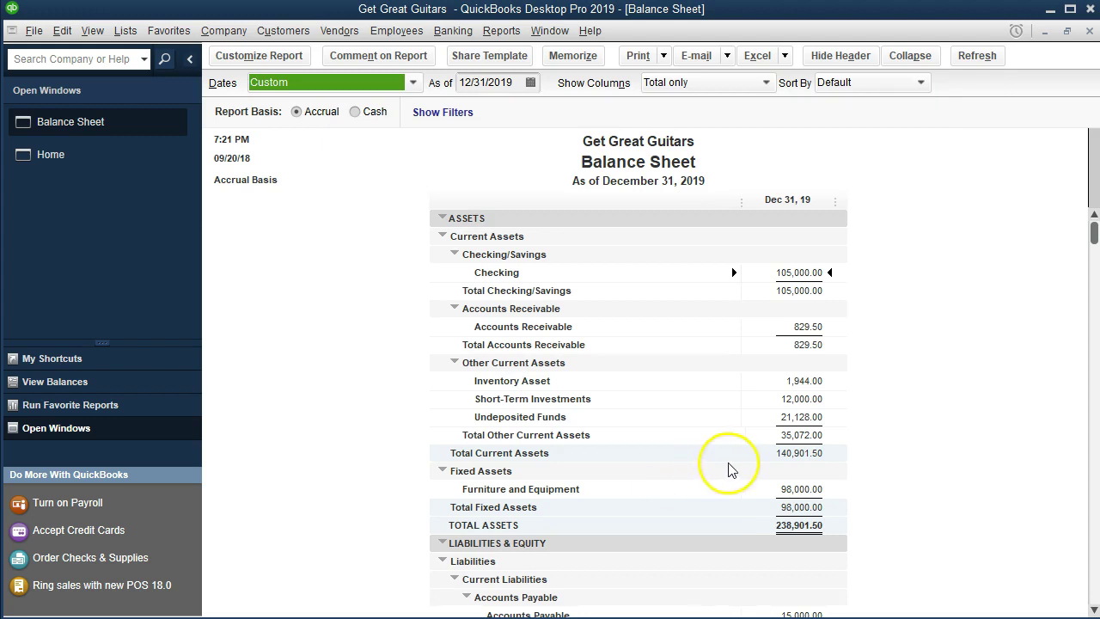
Step: Drill into the Undeposited Funds balance on the balance sheet and review its individual payments and sales receipts
{"action": "left_click", "coordinate": [767, 417]}
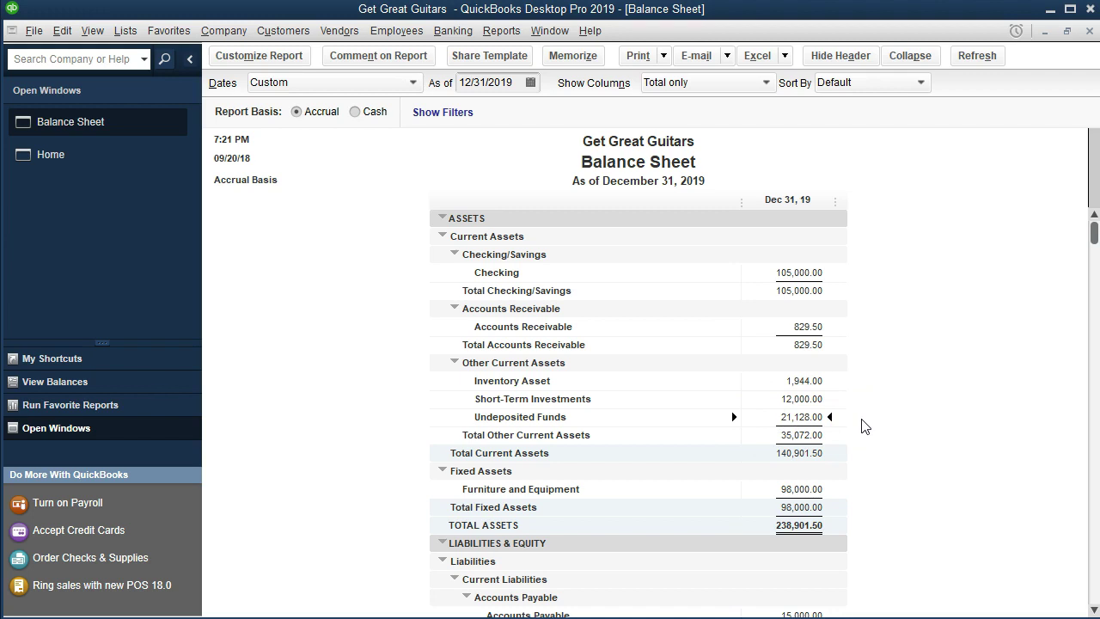
{"action": "double_click", "coordinate": [814, 418]}
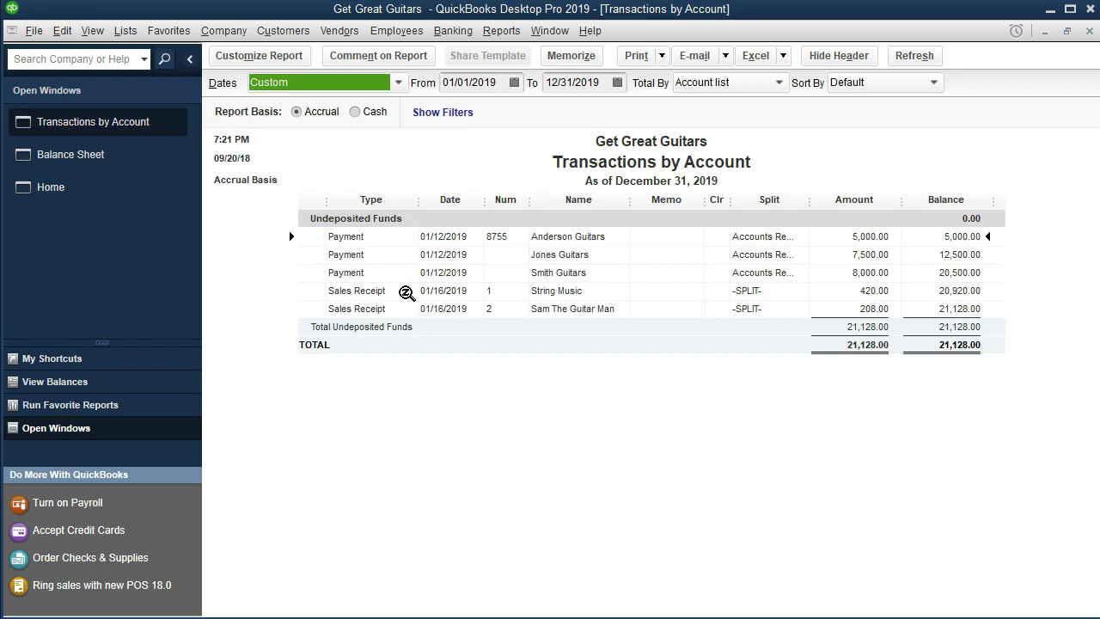
{"action": "left_click", "coordinate": [395, 258]}
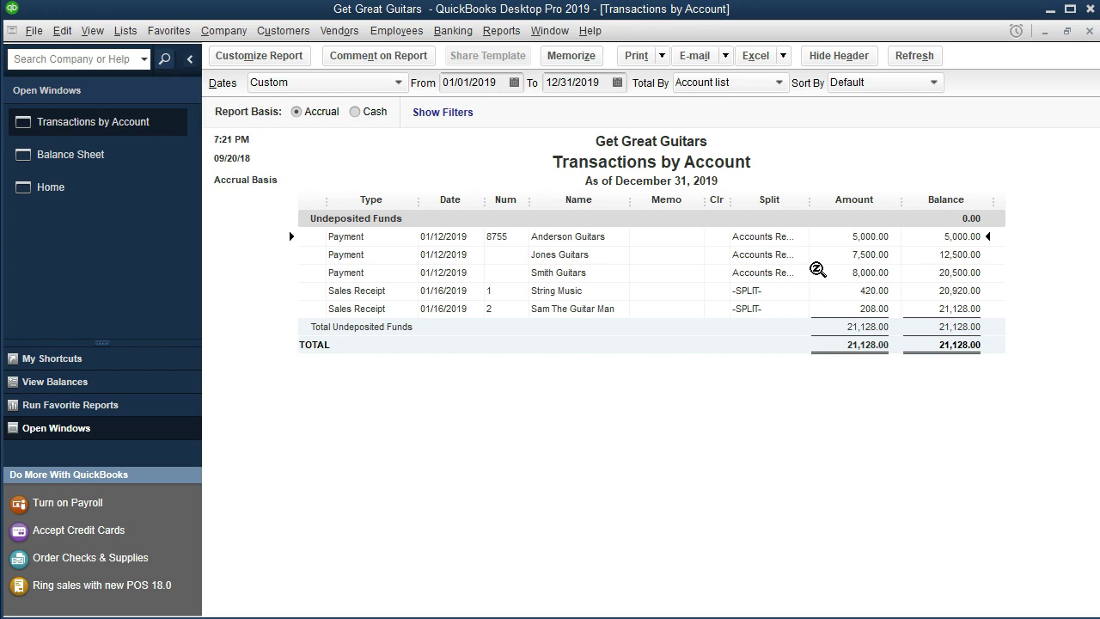
Step: Compare the pending deposits on the home page with the Undeposited Funds line of the balance sheet, ending on the home page
{"action": "left_click", "coordinate": [129, 194]}
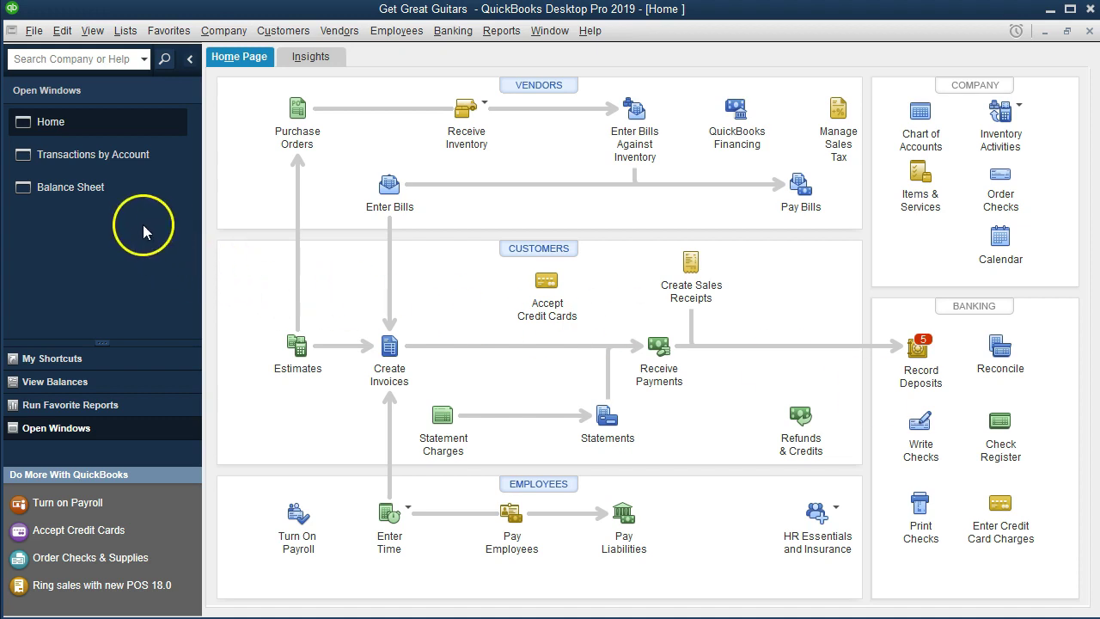
{"action": "left_click", "coordinate": [120, 199]}
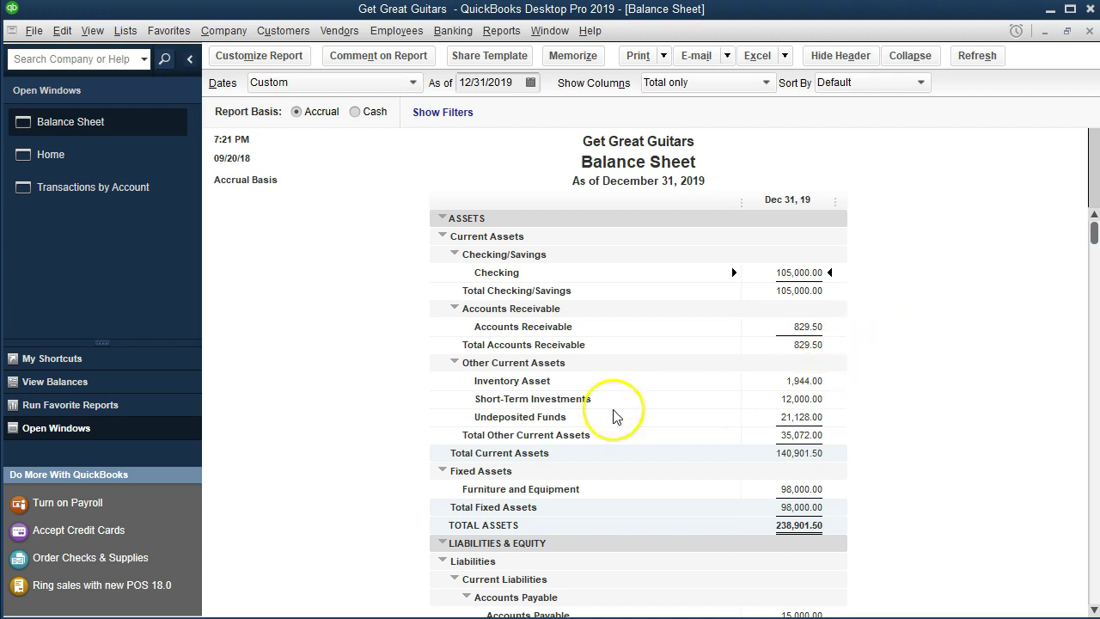
{"action": "left_click", "coordinate": [118, 159]}
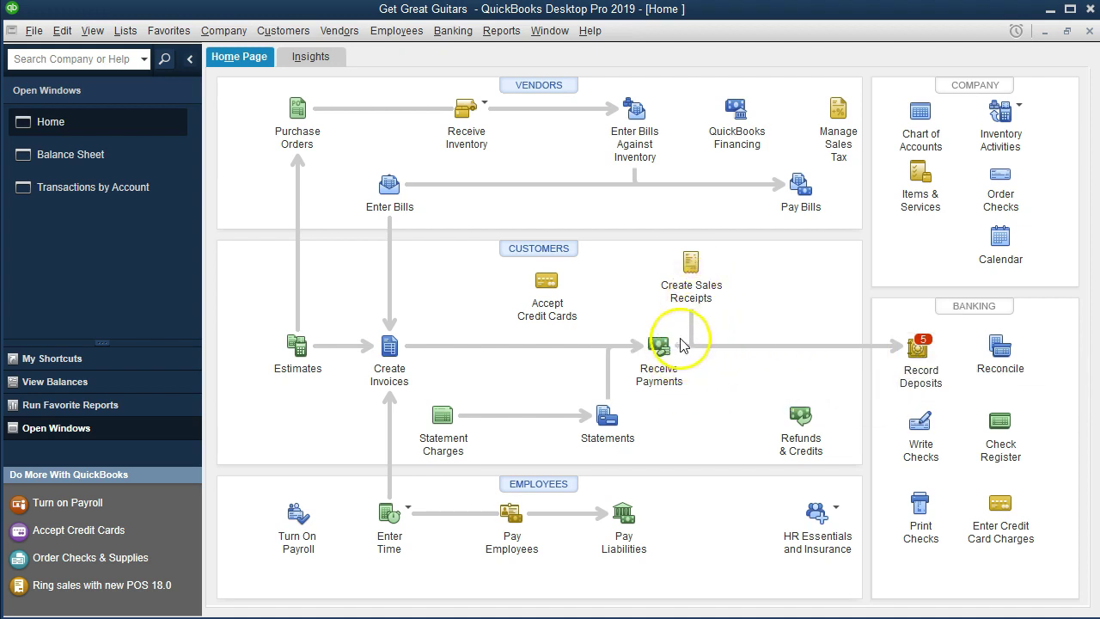
Step: Start a bank deposit containing only the two cash sales receipts dated 01/16/2019, for 420.00 and 208.00
{"action": "left_click", "coordinate": [928, 350]}
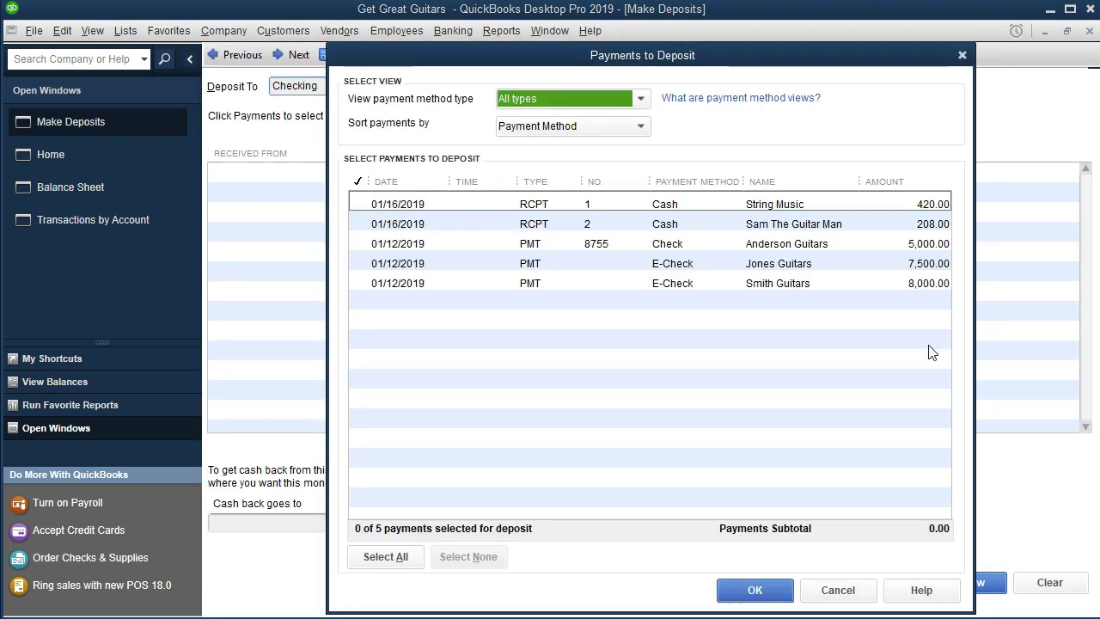
{"action": "left_click_drag", "start_coordinate": [713, 57], "coordinate": [722, 538]}
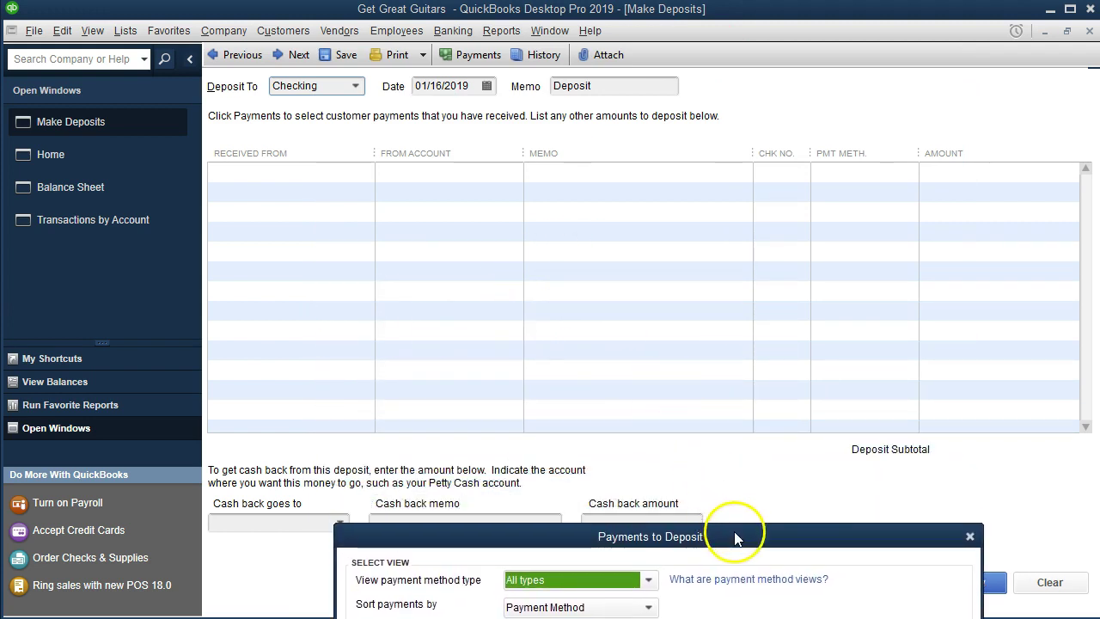
{"action": "left_click_drag", "start_coordinate": [734, 529], "coordinate": [732, 66]}
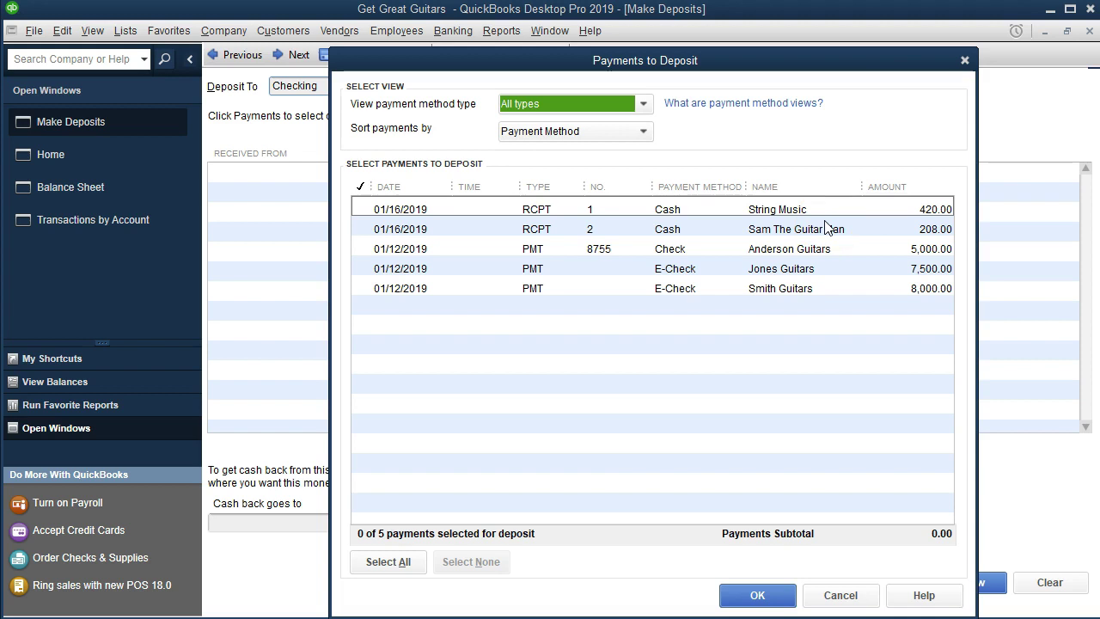
{"action": "left_click", "coordinate": [894, 214]}
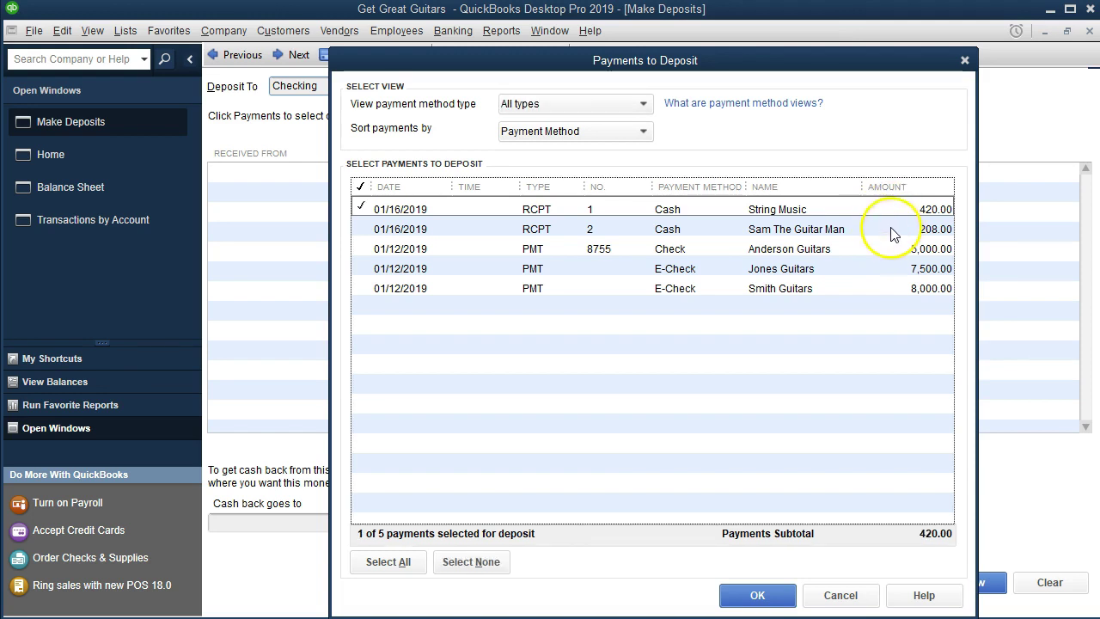
{"action": "left_click", "coordinate": [890, 232]}
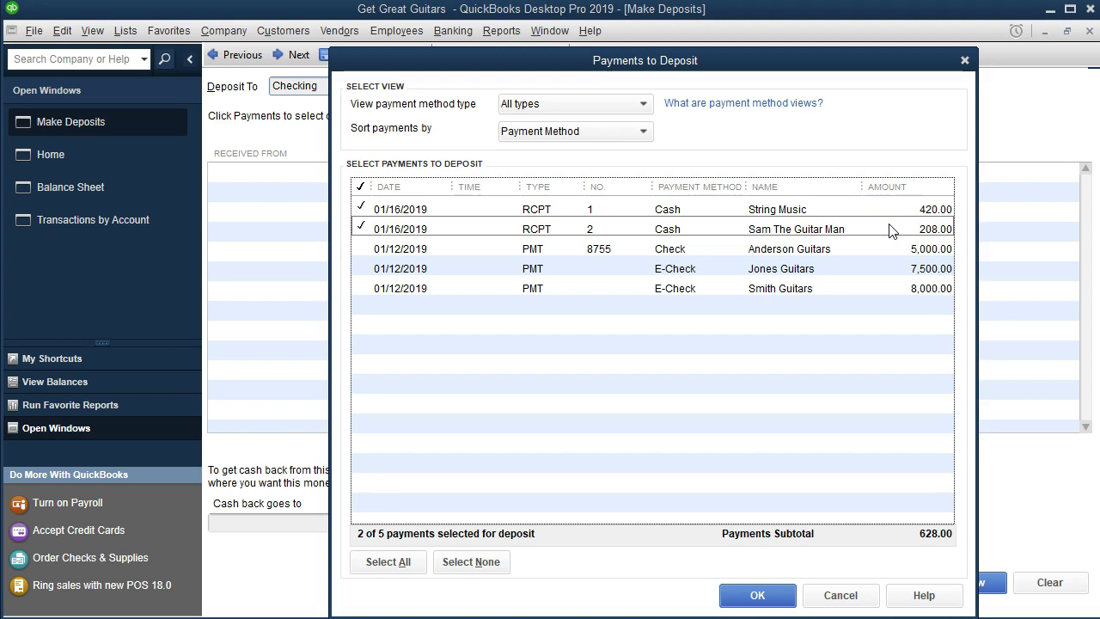
{"action": "left_click", "coordinate": [773, 596]}
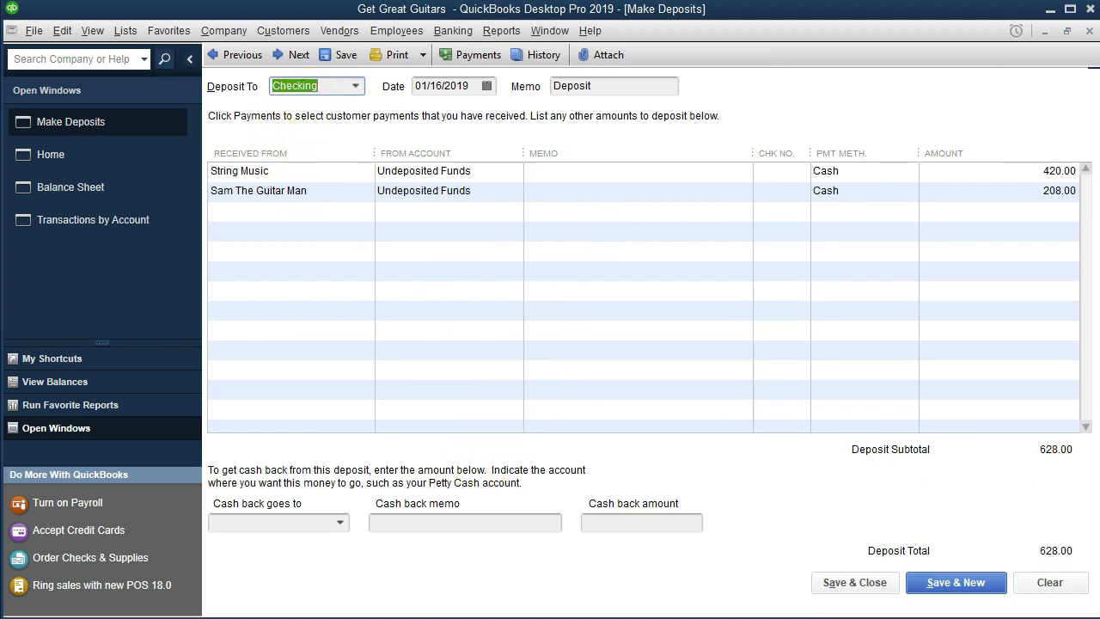
Step: Keep Checking as the account for the deposit and set the deposit date to 01/17/2019
{"action": "left_click", "coordinate": [356, 86]}
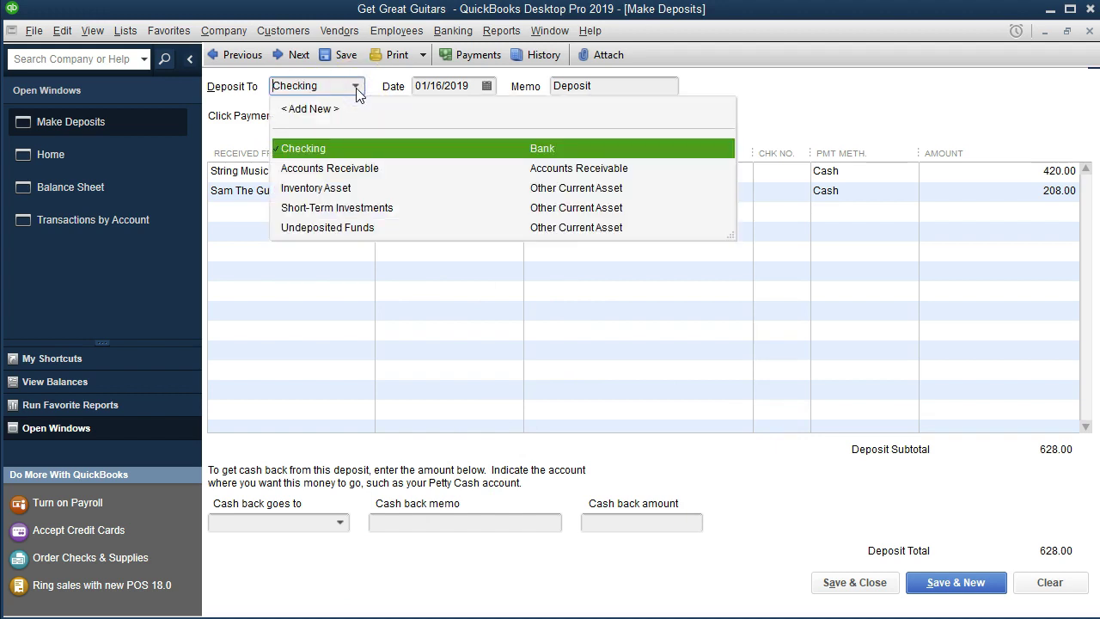
{"action": "left_click", "coordinate": [356, 86]}
{"action": "key", "text": "Tab"}
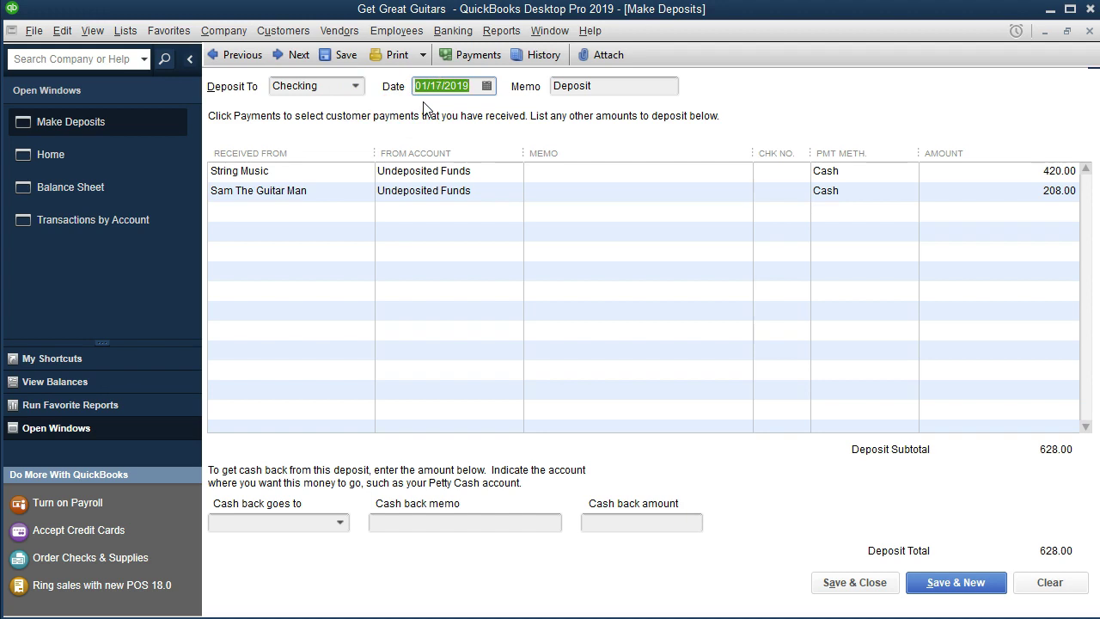
{"action": "left_click", "coordinate": [252, 175]}
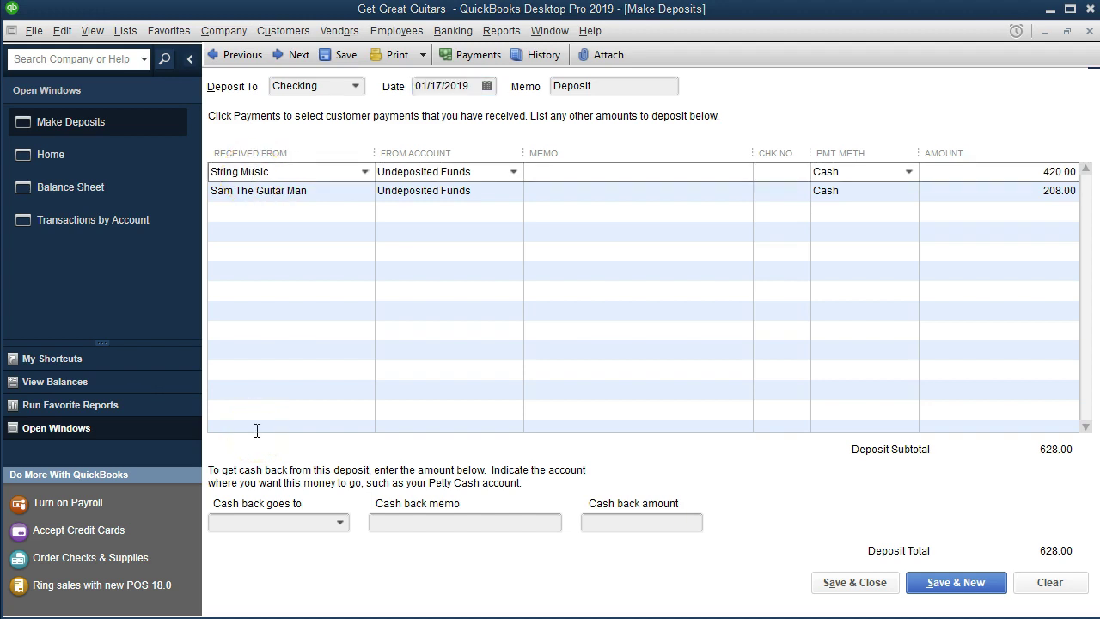
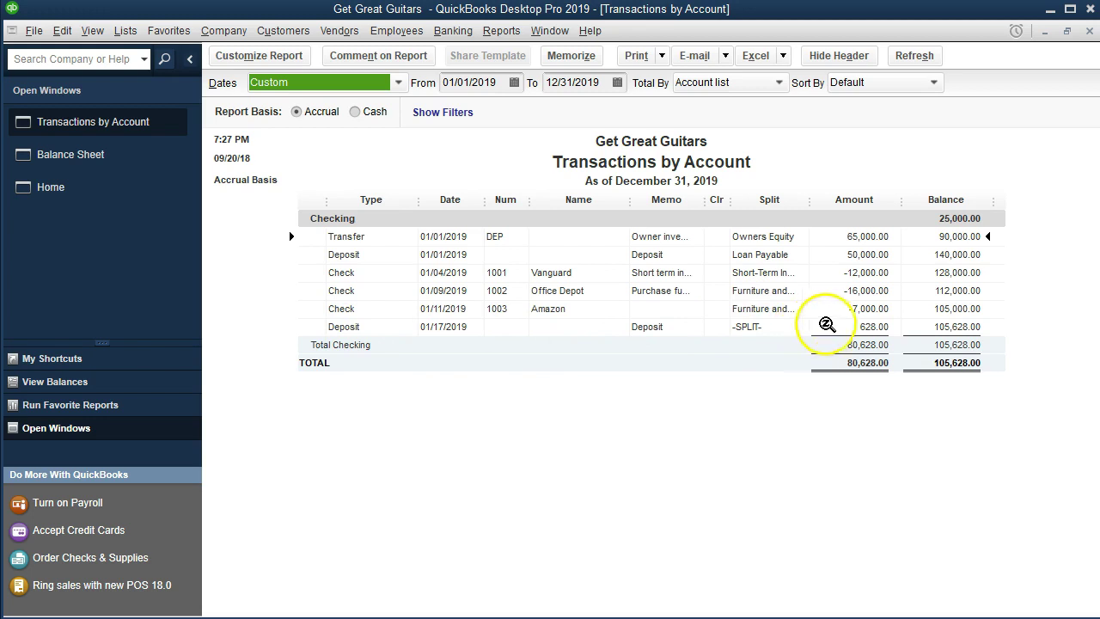
Step: Inspect the source of the 01/17/2019 deposit in the Checking transaction detail and return to the balance sheet
{"action": "double_click", "coordinate": [838, 327]}
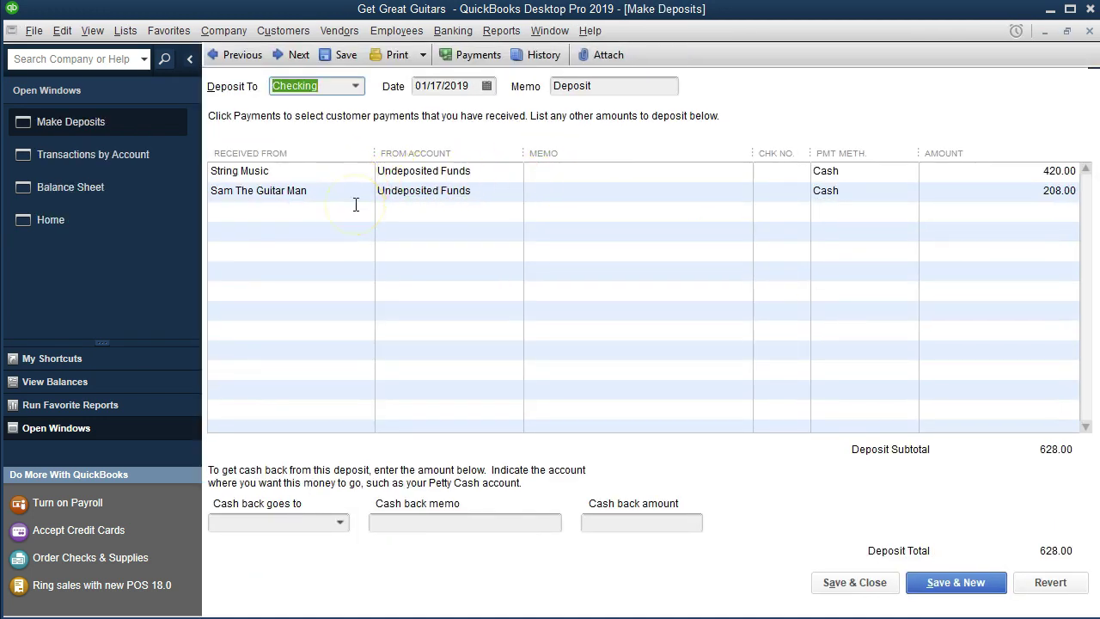
{"action": "left_click", "coordinate": [1085, 32]}
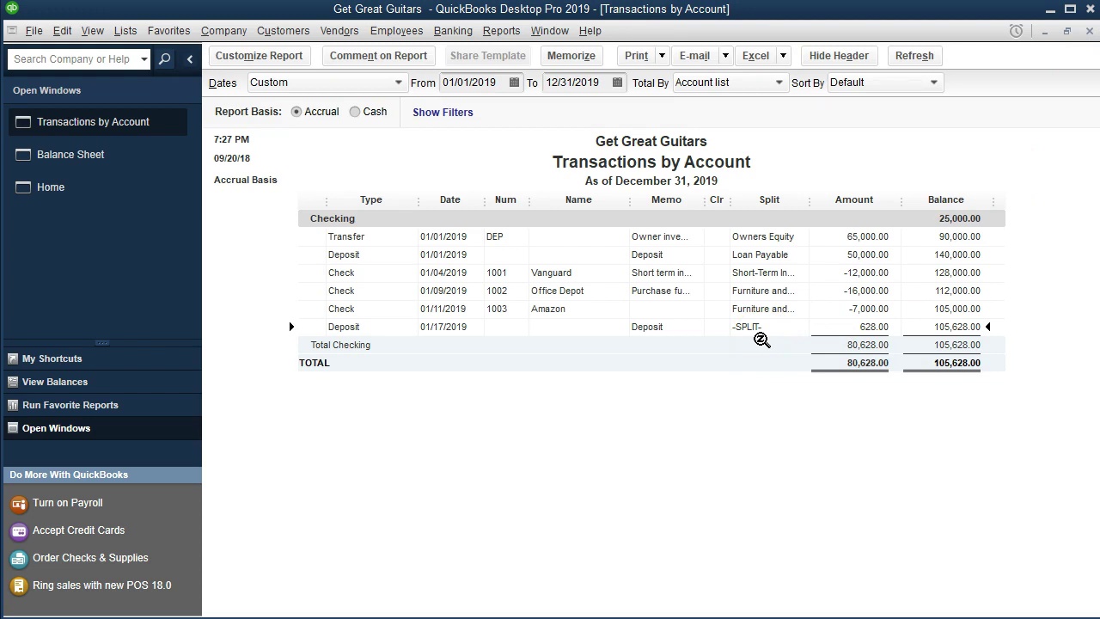
{"action": "left_click", "coordinate": [1089, 33]}
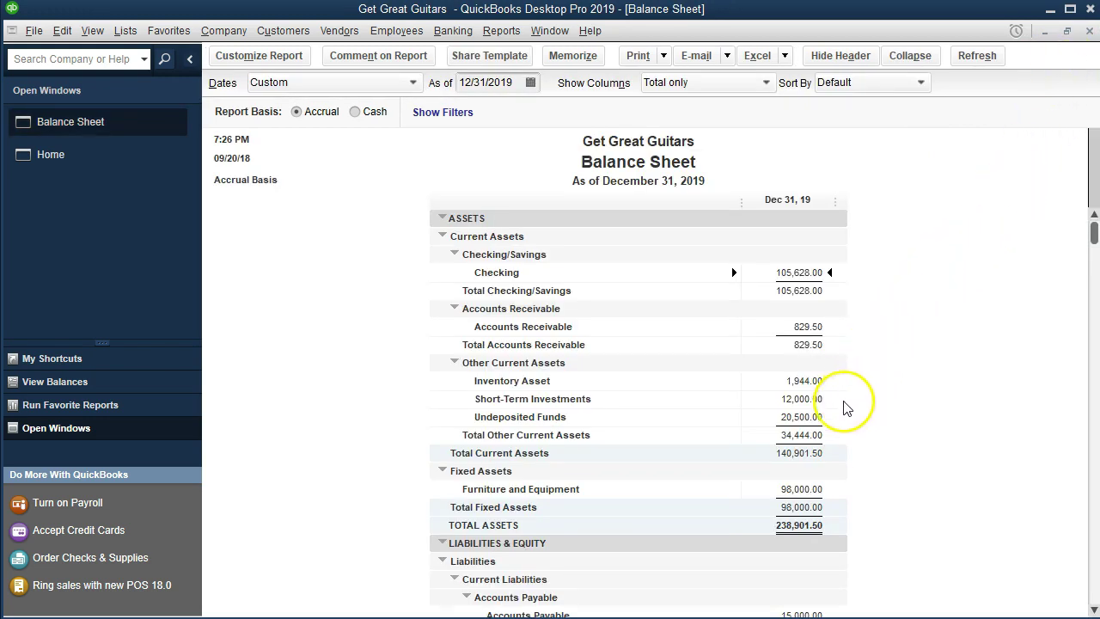
Step: Drill into Undeposited Funds on the balance sheet and check the 01/17/2019 deposit entries against the original cash sales receipts
{"action": "left_click", "coordinate": [773, 416]}
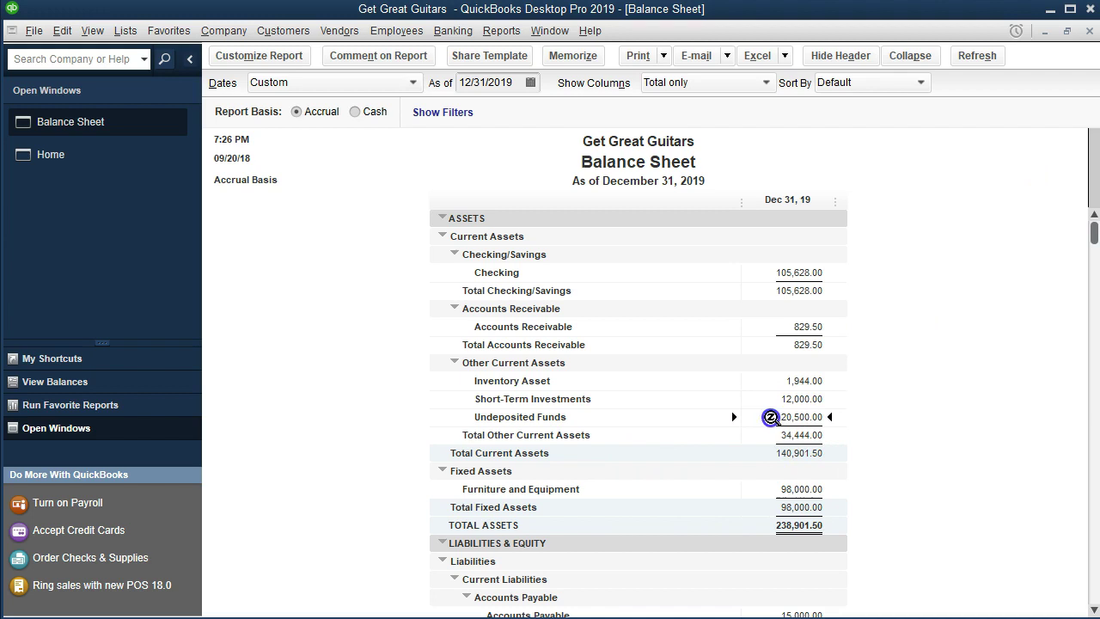
{"action": "double_click", "coordinate": [764, 417]}
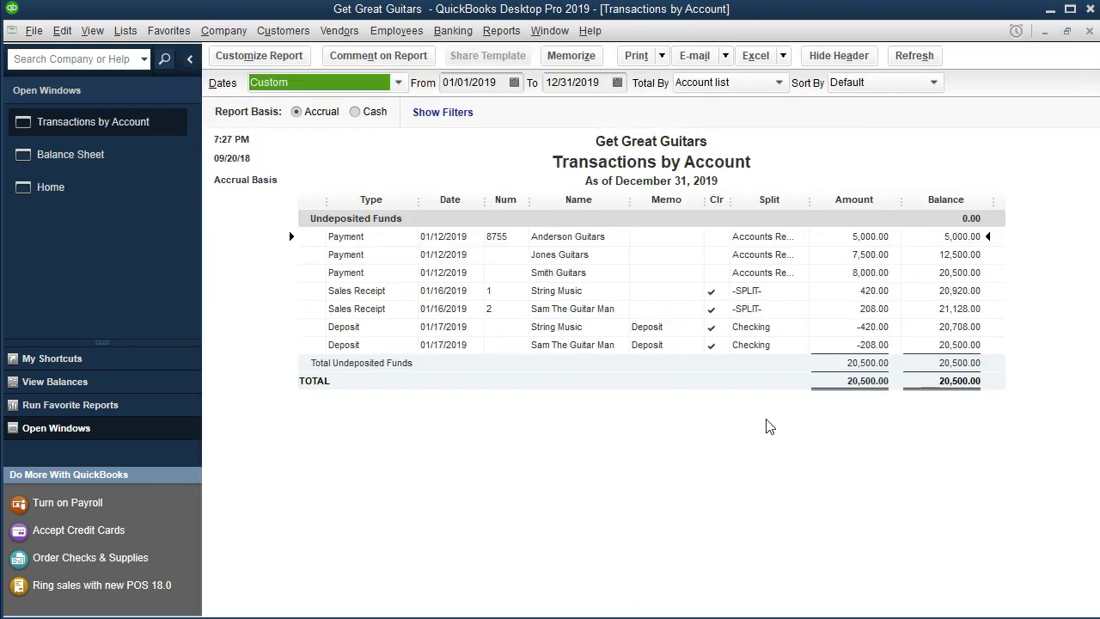
{"action": "double_click", "coordinate": [838, 327]}
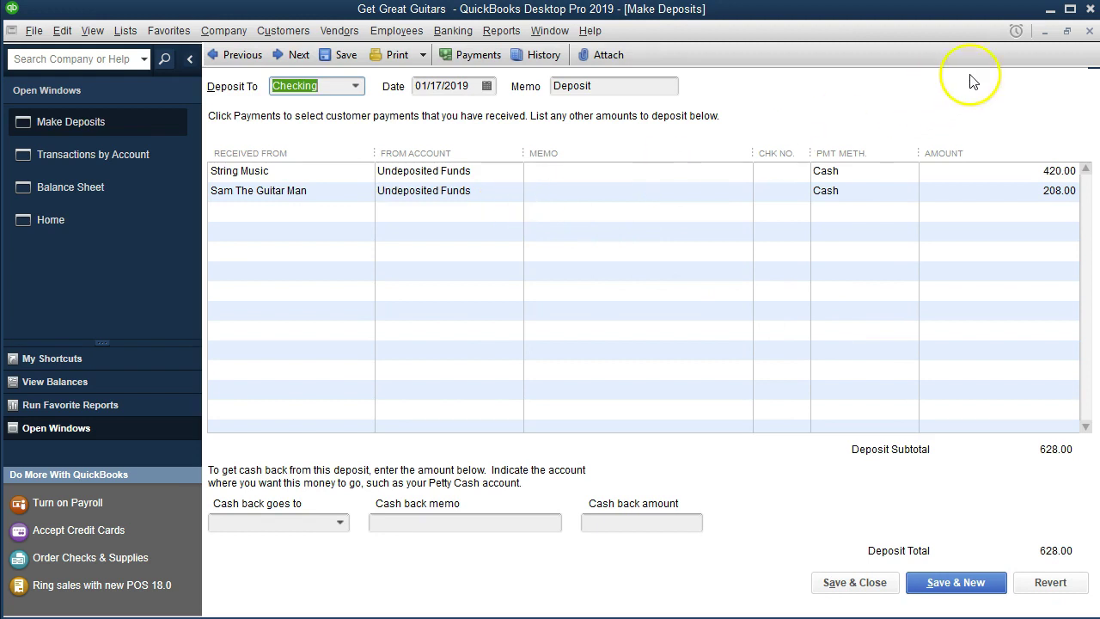
{"action": "left_click", "coordinate": [1088, 30]}
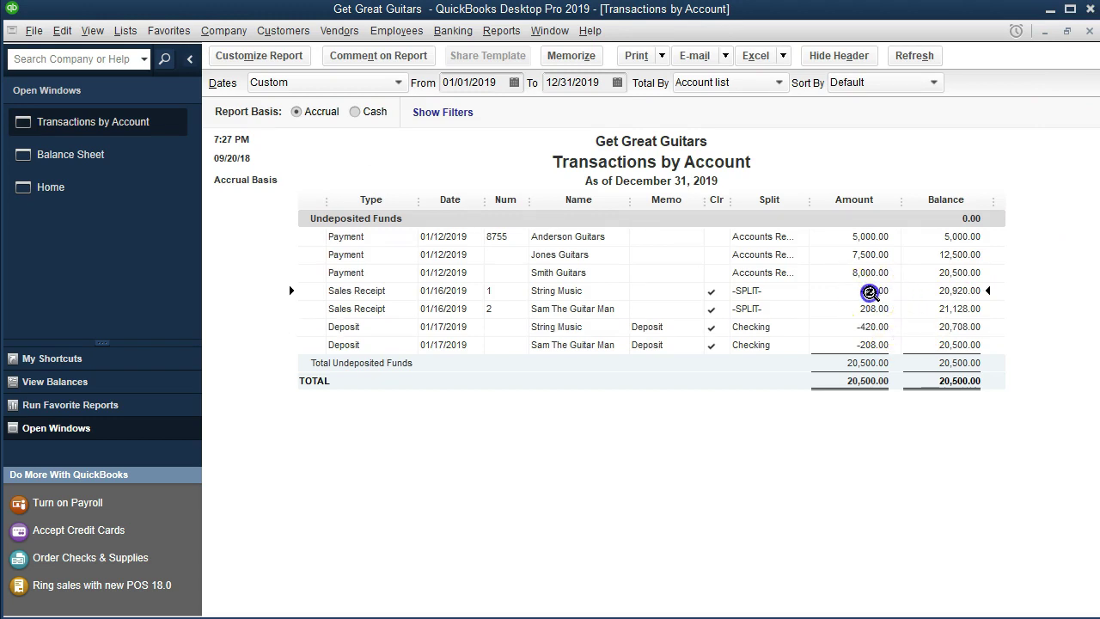
{"action": "left_click", "coordinate": [872, 345]}
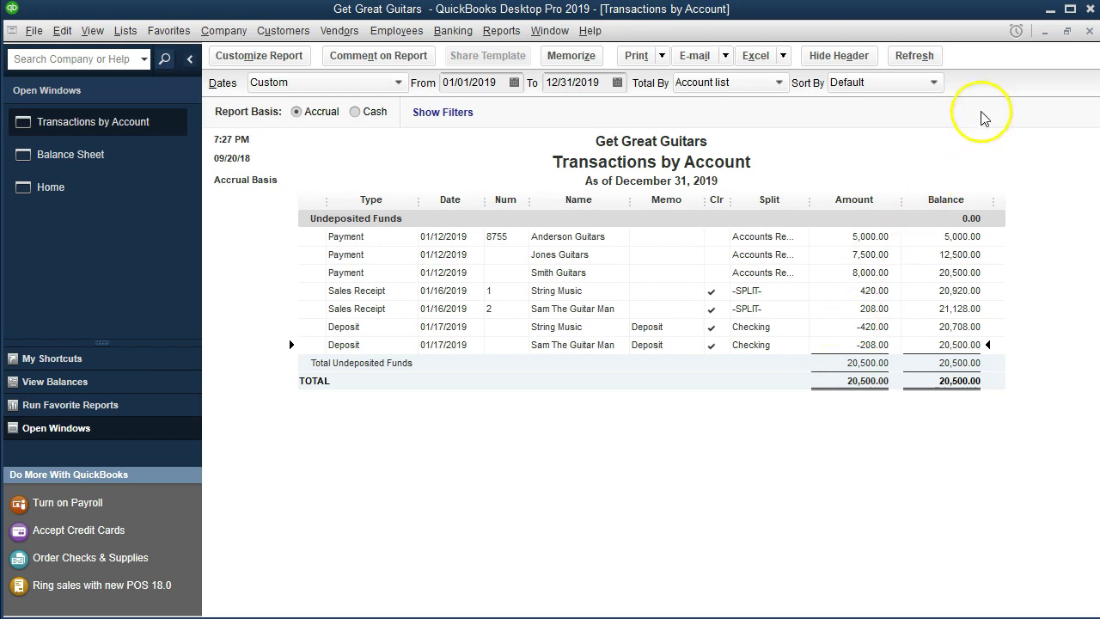
Step: Record and save a Checking deposit dated 01/17/2019 of the three 01/12/2019 customer payments, for 5,000.00, 7,500.00 and 8,000.00
{"action": "left_click", "coordinate": [1088, 34]}
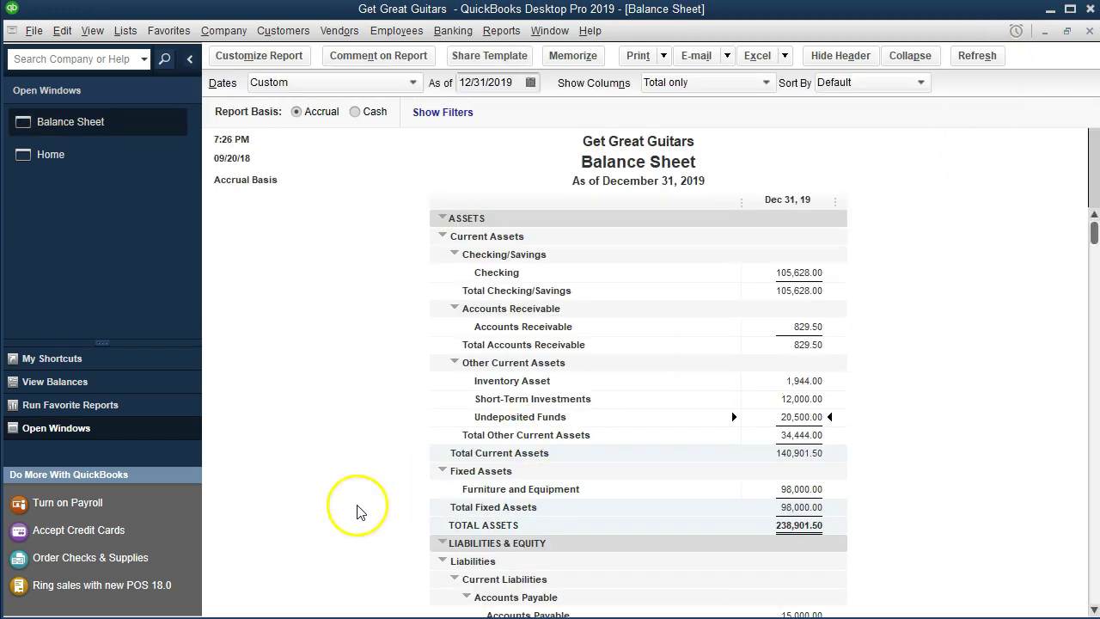
{"action": "left_click", "coordinate": [39, 155]}
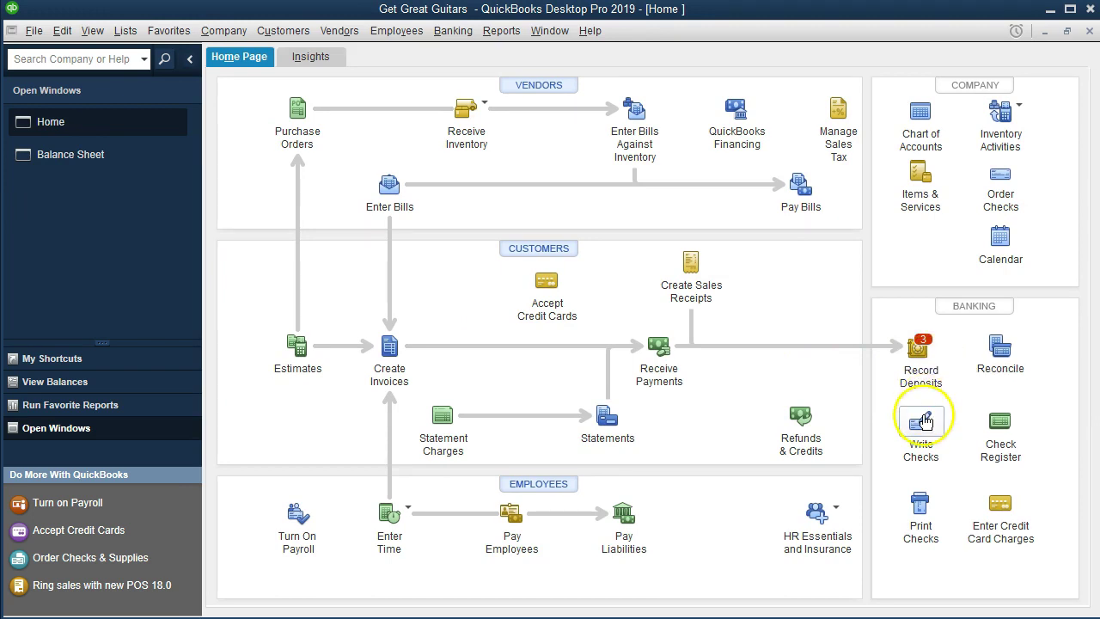
{"action": "left_click", "coordinate": [918, 379]}
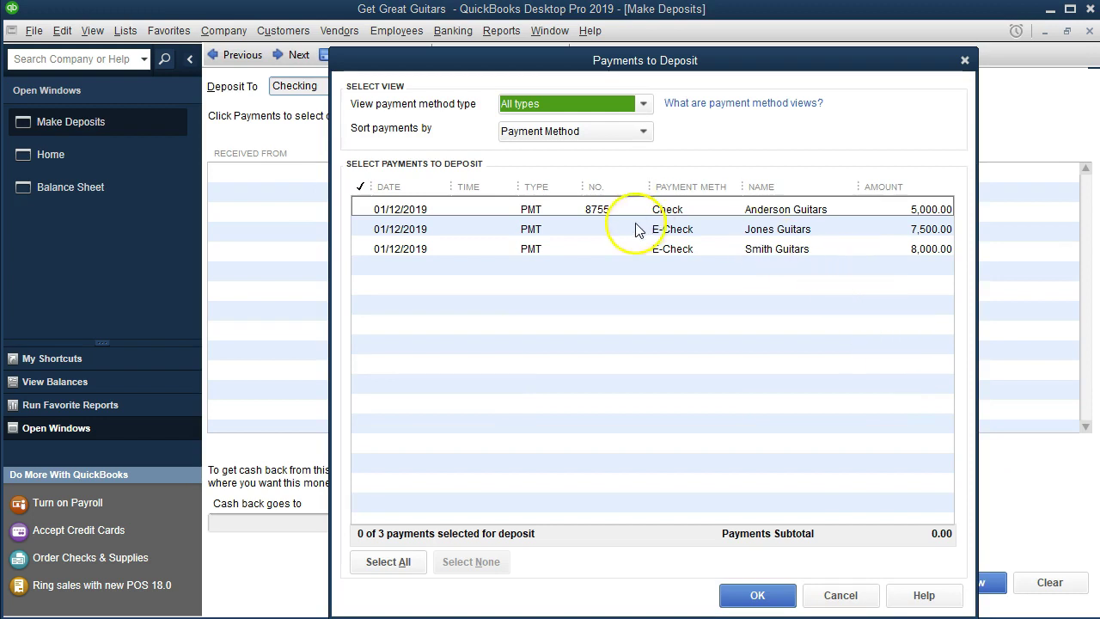
{"action": "left_click", "coordinate": [550, 253]}
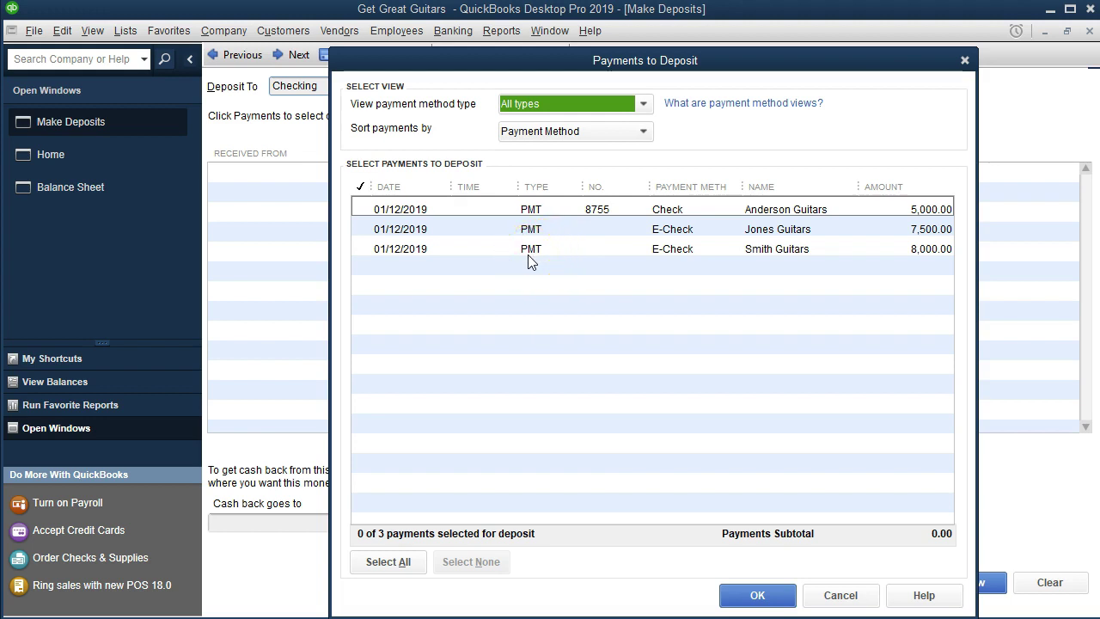
{"action": "left_click", "coordinate": [362, 207]}
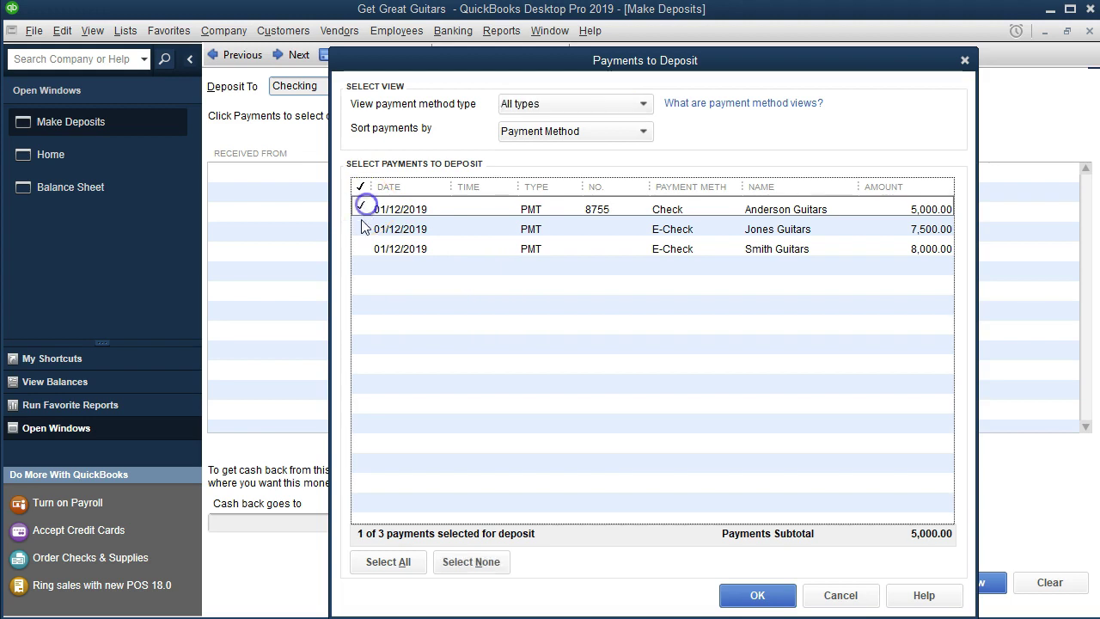
{"action": "left_click", "coordinate": [362, 226]}
{"action": "left_click", "coordinate": [361, 246]}
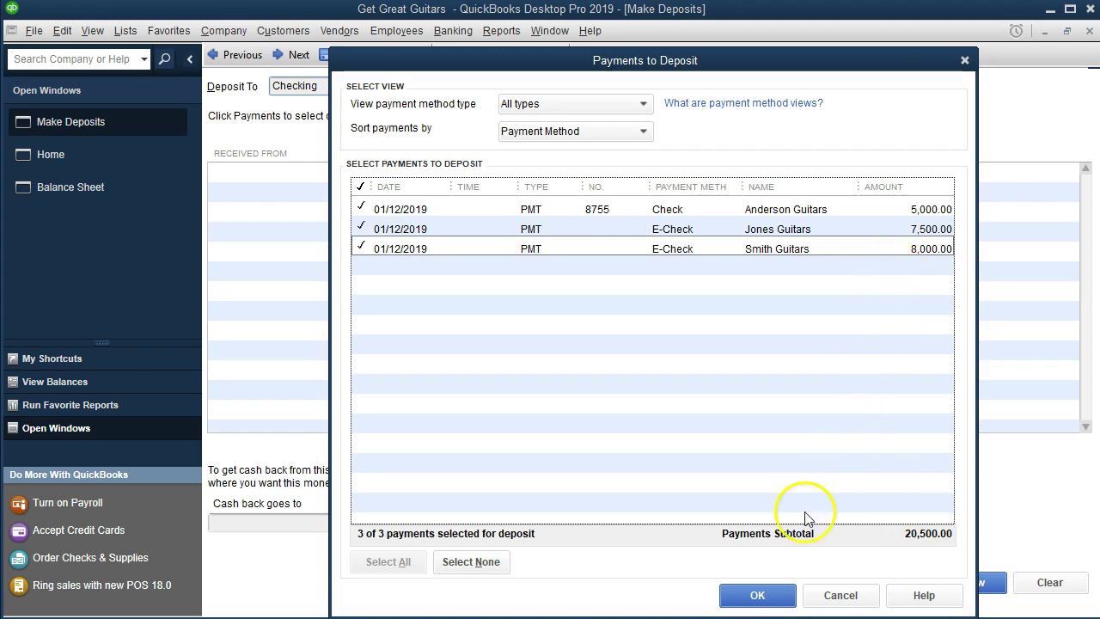
{"action": "left_click", "coordinate": [768, 594]}
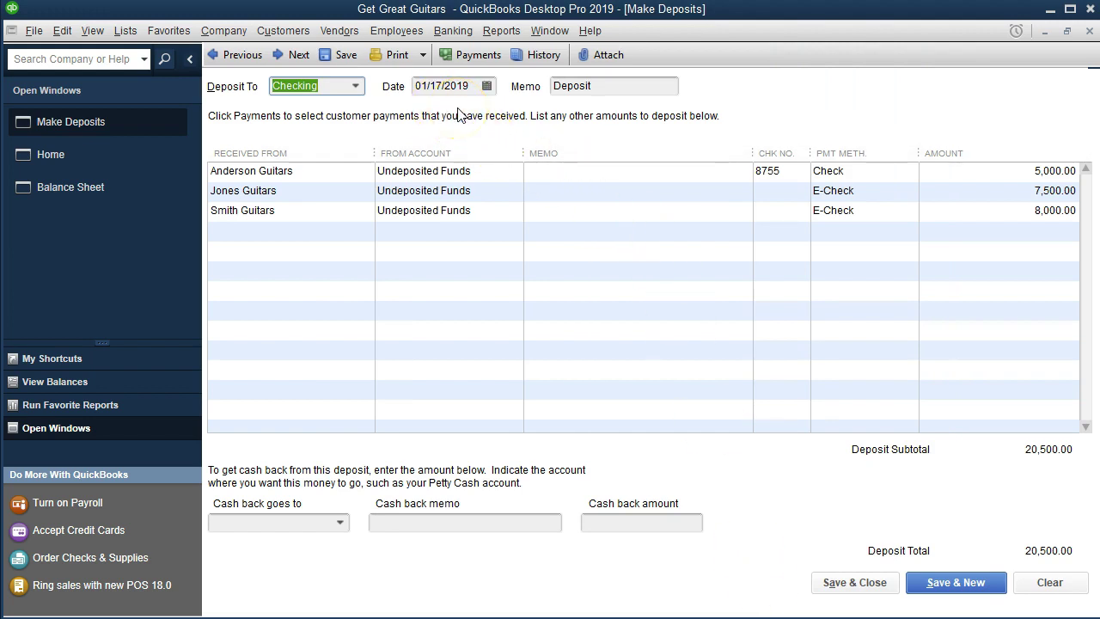
{"action": "left_click", "coordinate": [478, 139]}
{"action": "left_click", "coordinate": [854, 582]}
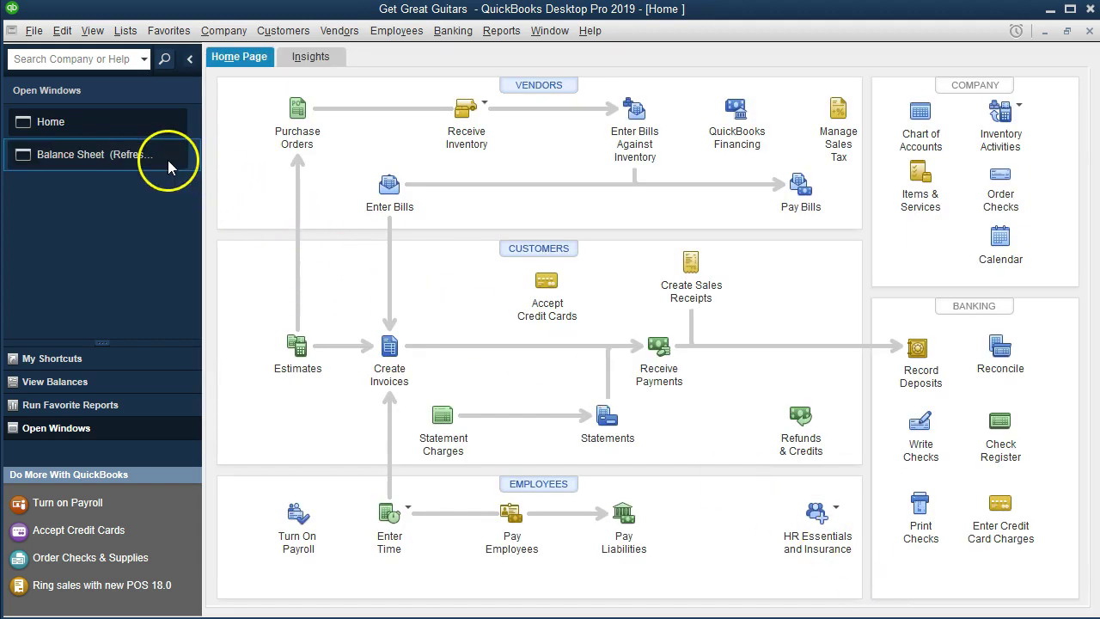
Step: Drill into Checking on the refreshed balance sheet, inspect the source of the 20,500.00 deposit, and return to the balance sheet
{"action": "left_click", "coordinate": [167, 160]}
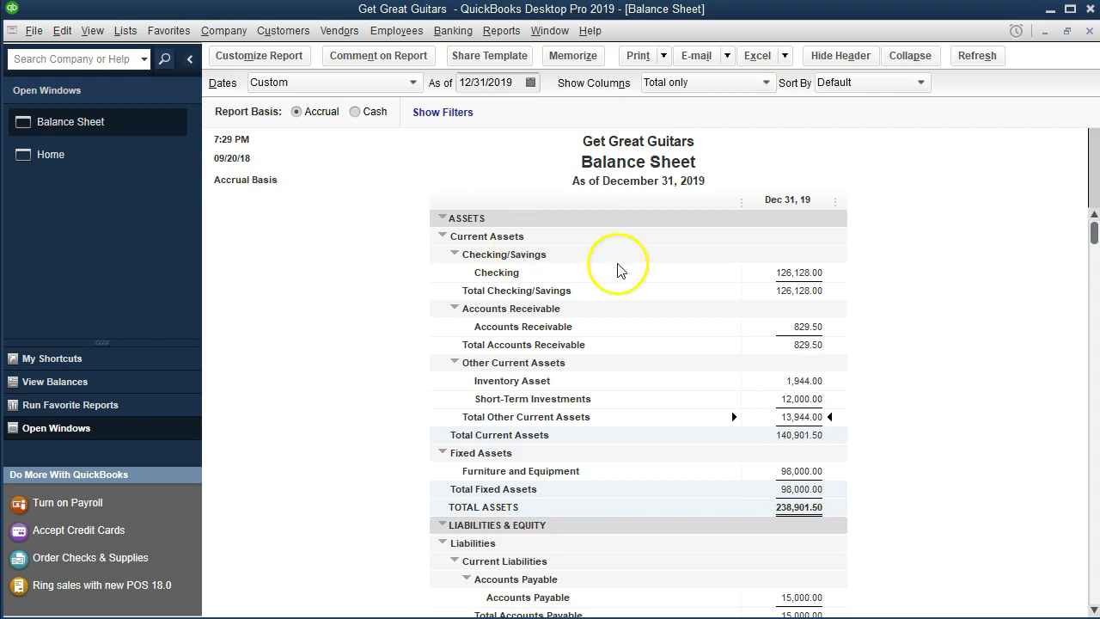
{"action": "double_click", "coordinate": [767, 272]}
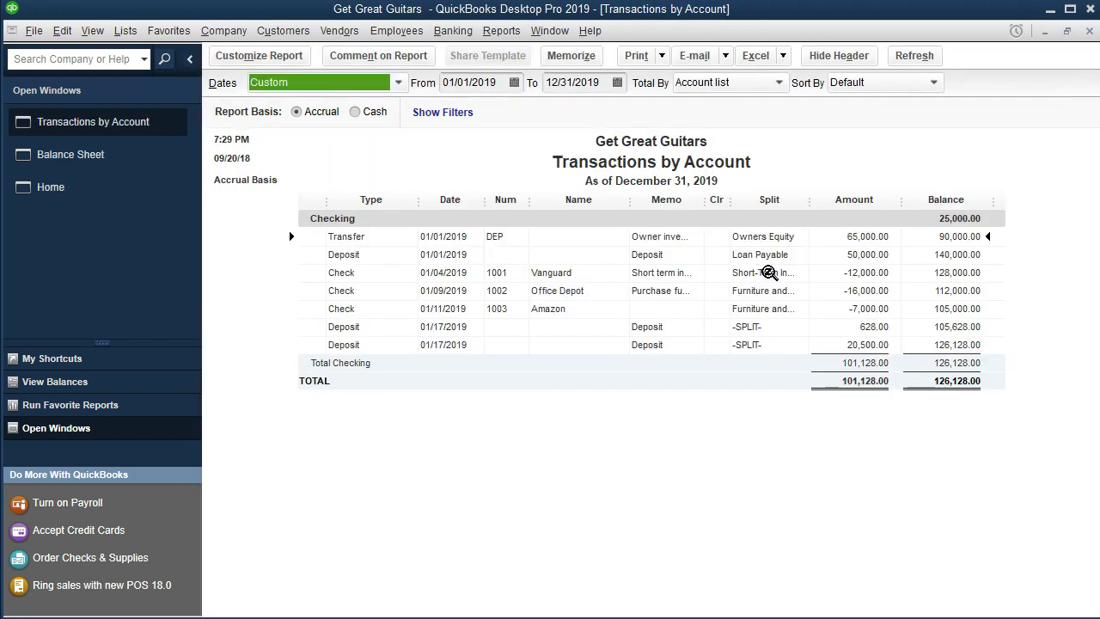
{"action": "left_click", "coordinate": [784, 345]}
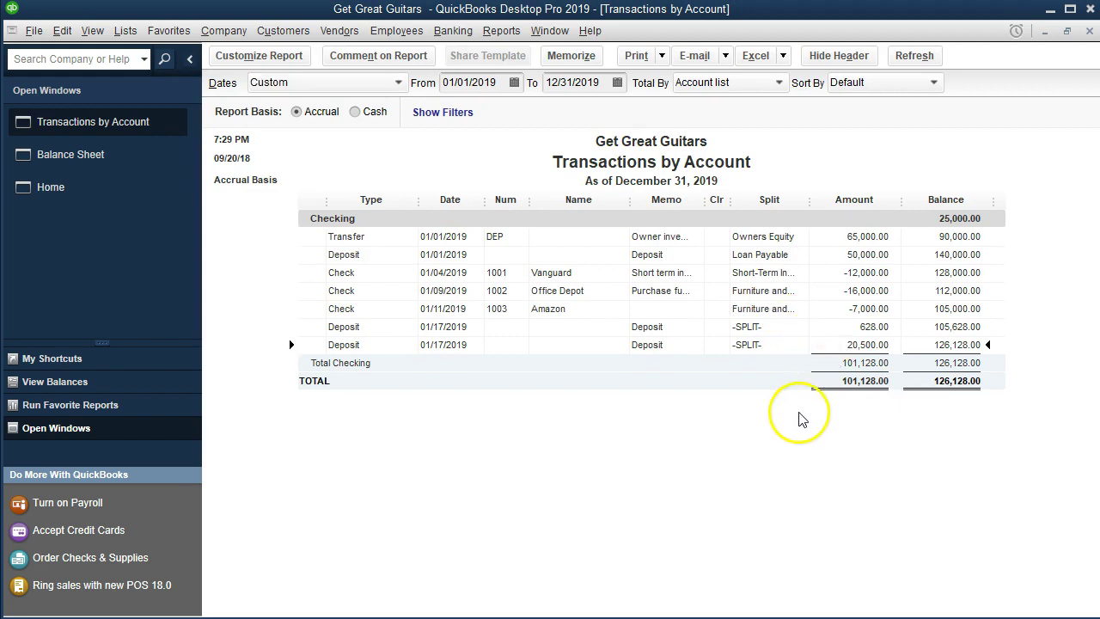
{"action": "double_click", "coordinate": [827, 343]}
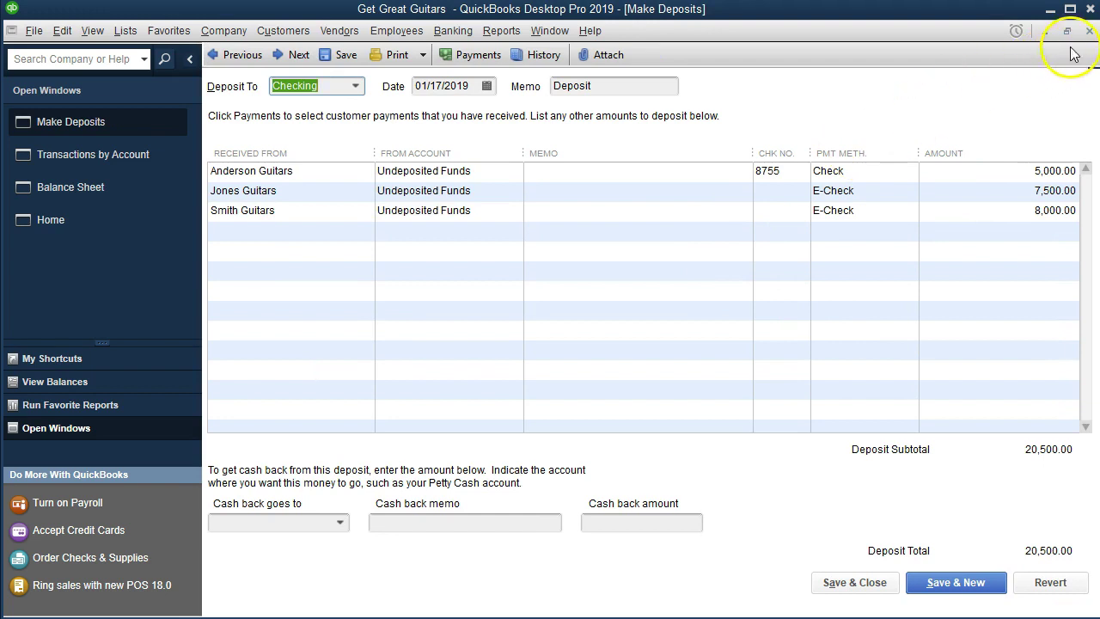
{"action": "left_click", "coordinate": [1090, 30]}
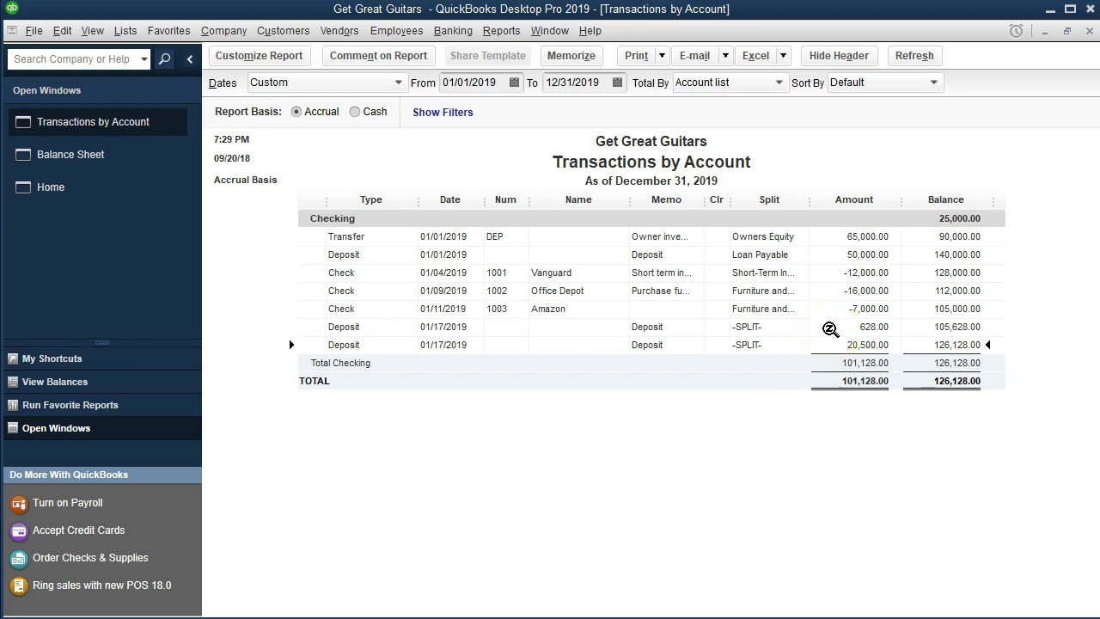
{"action": "left_click", "coordinate": [1089, 32]}
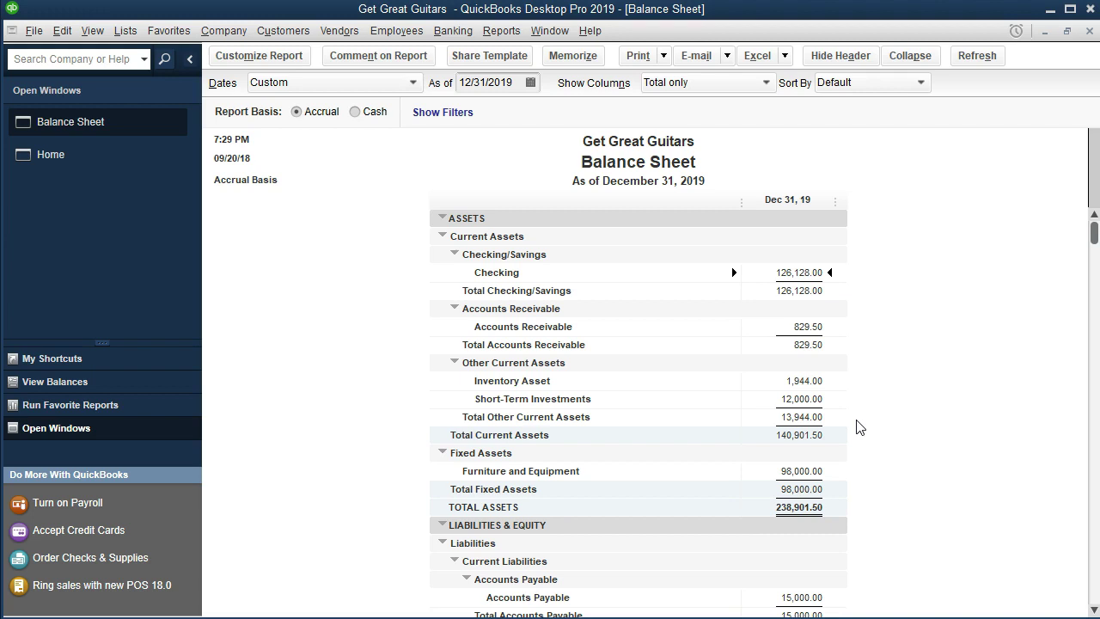
Step: Review the Undeposited Funds register from the chart of accounts and close it
{"action": "left_click", "coordinate": [126, 32]}
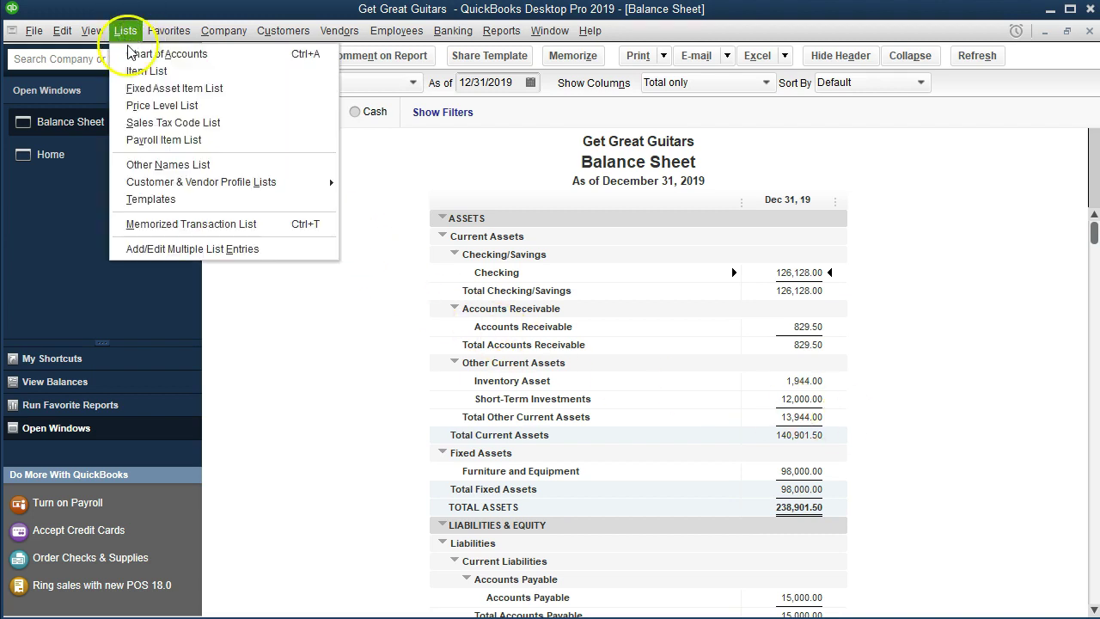
{"action": "left_click", "coordinate": [206, 62]}
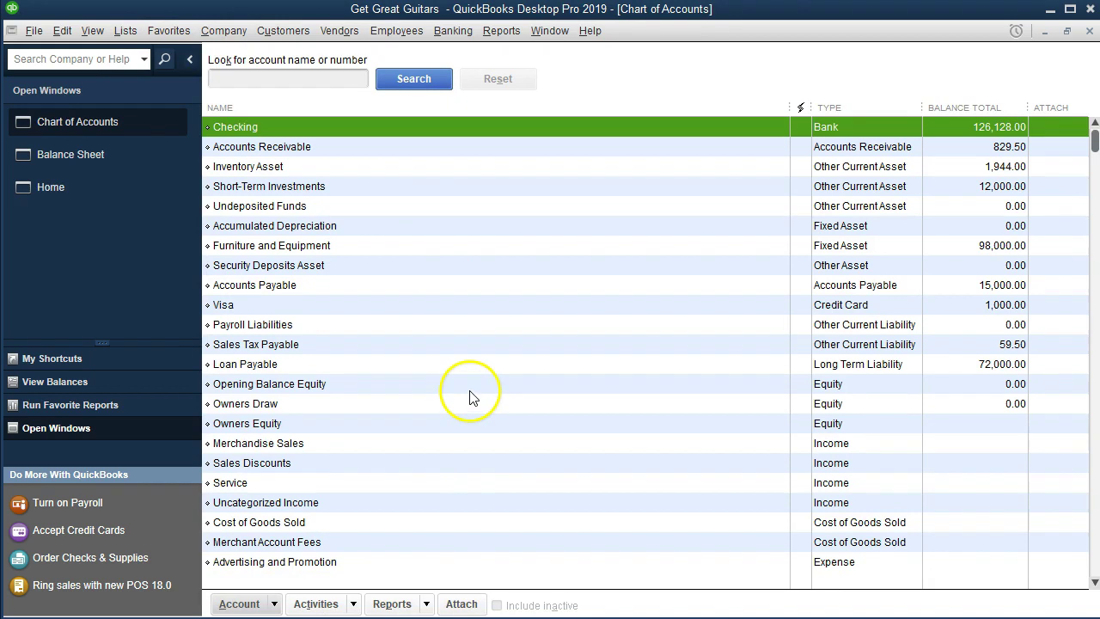
{"action": "left_click", "coordinate": [372, 206]}
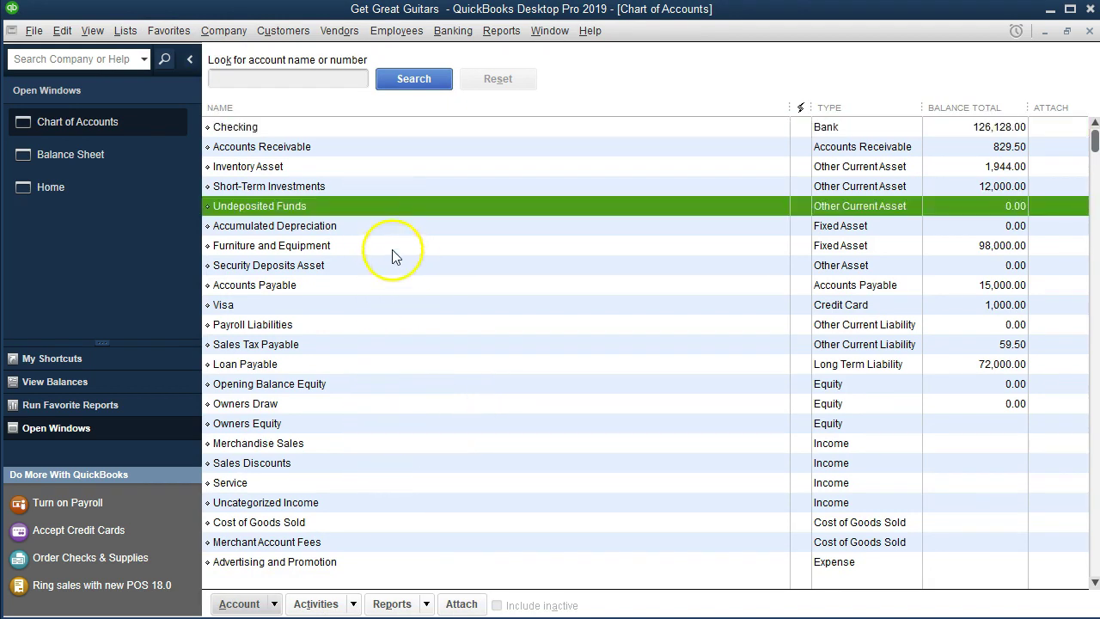
{"action": "double_click", "coordinate": [348, 210]}
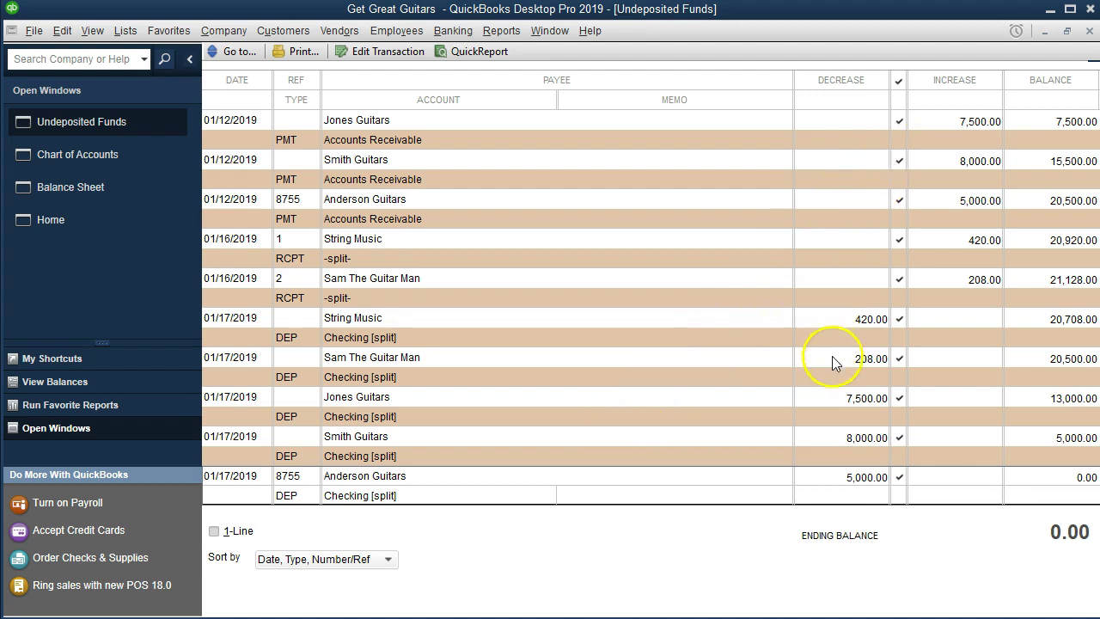
{"action": "left_click", "coordinate": [1089, 31]}
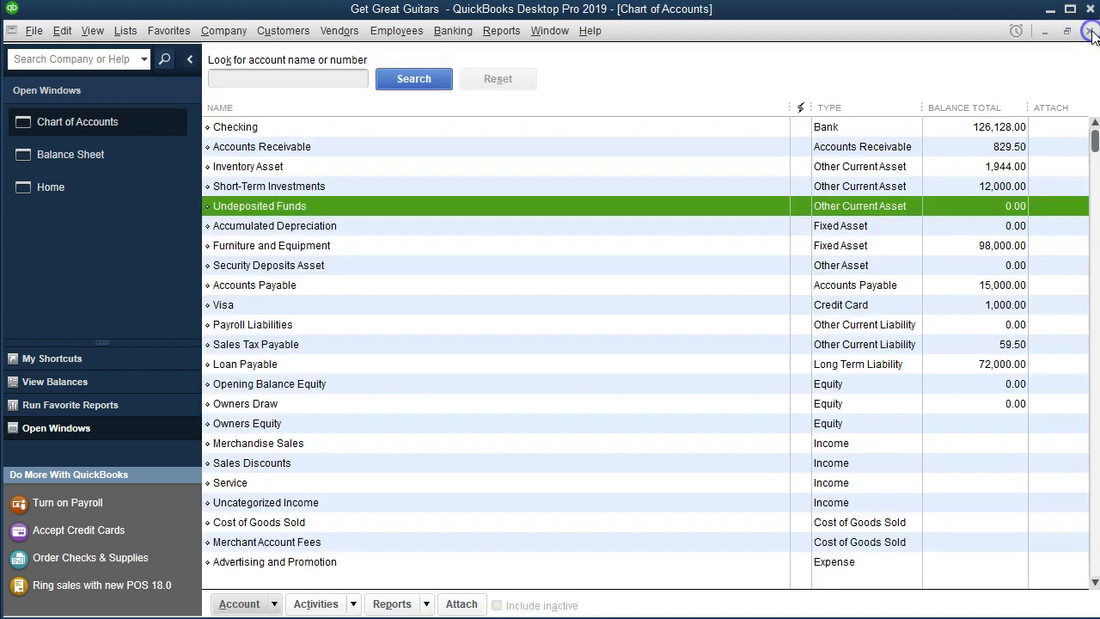
Step: Run a QuickReport for Undeposited Funds from the chart of accounts, review all its transactions, and close the report
{"action": "right_click", "coordinate": [410, 209]}
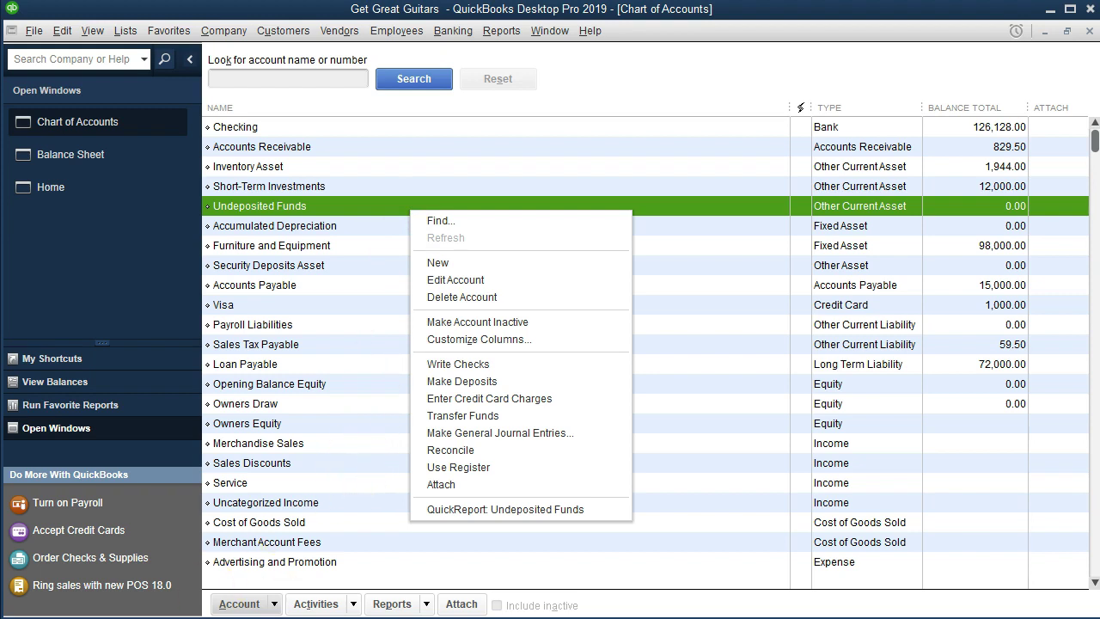
{"action": "key", "text": "Escape"}
{"action": "left_click", "coordinate": [335, 209]}
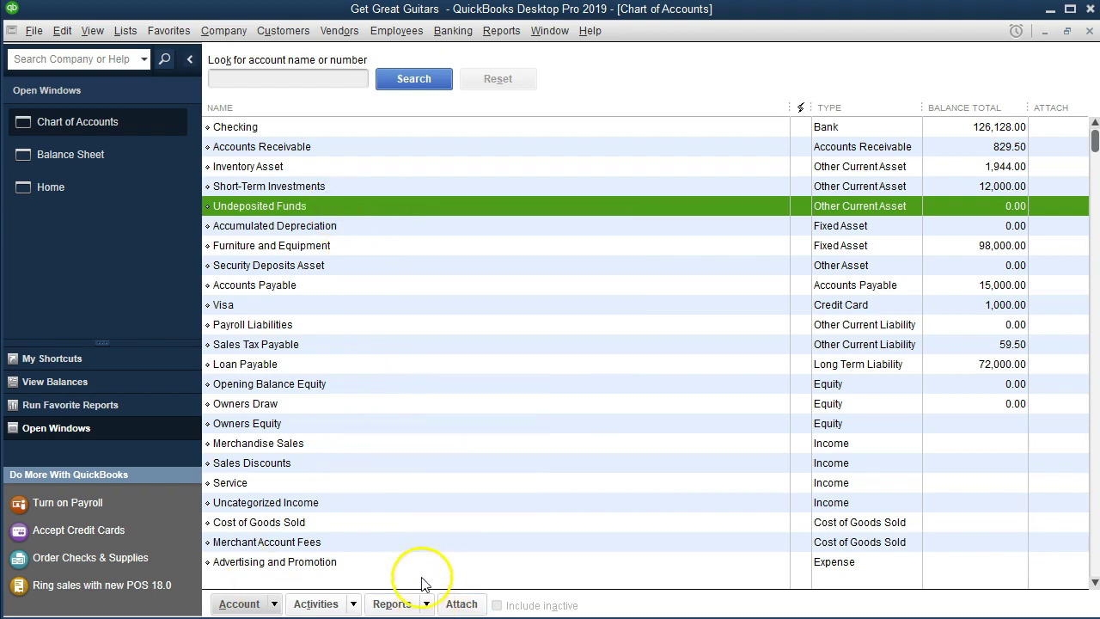
{"action": "left_click", "coordinate": [427, 604]}
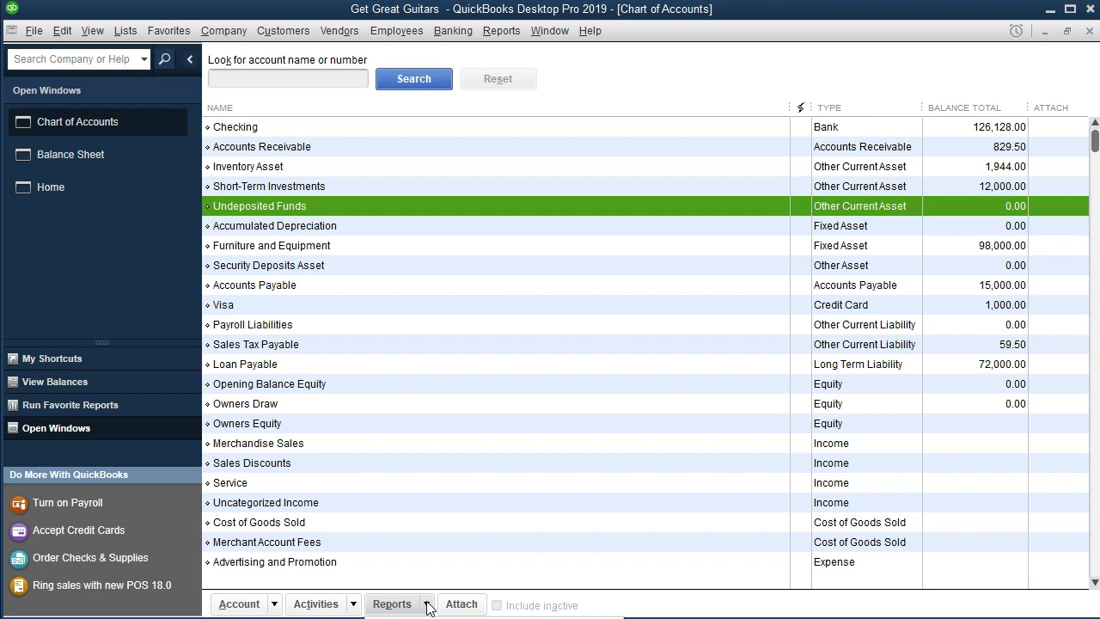
{"action": "left_click", "coordinate": [429, 606]}
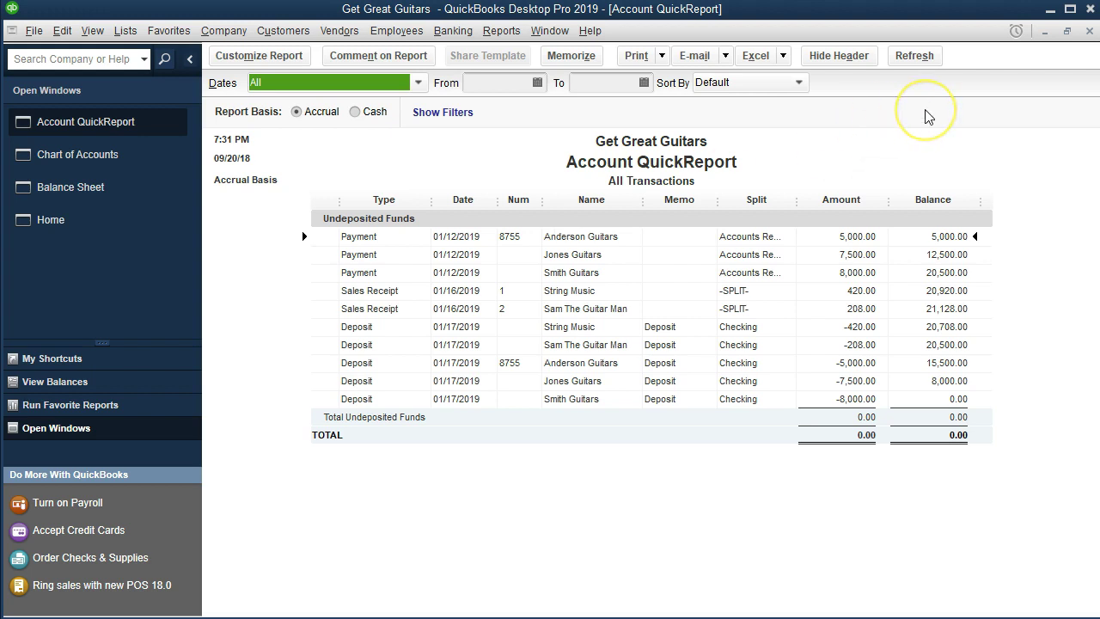
{"action": "left_click", "coordinate": [1089, 31]}
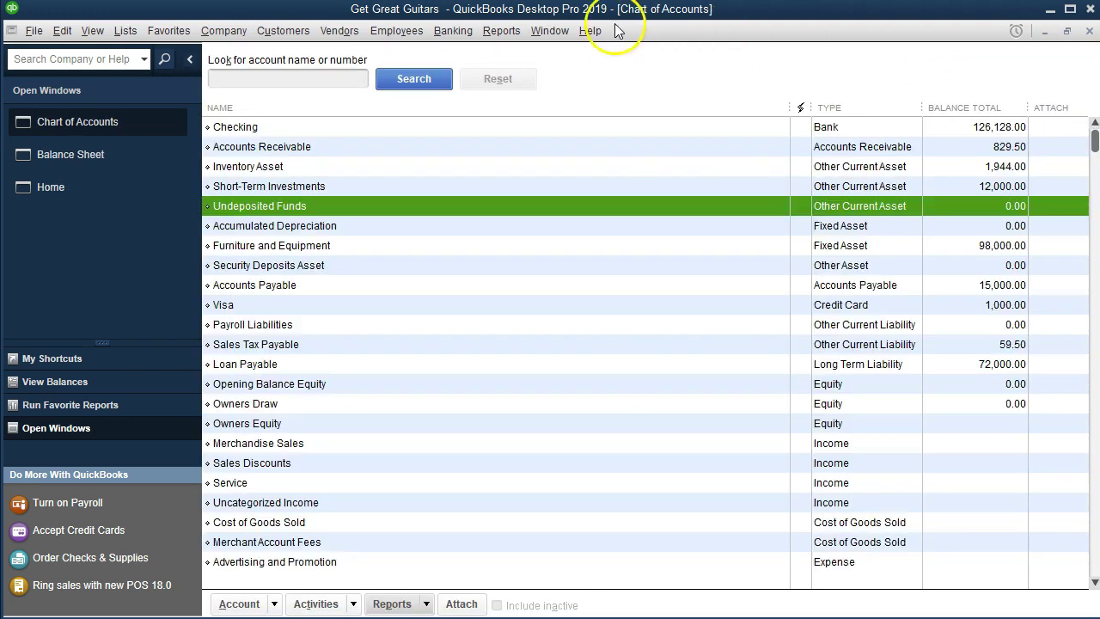
Step: Create a Trial Balance report covering 01/01/2019 to 12/31/2019
{"action": "left_click", "coordinate": [500, 30]}
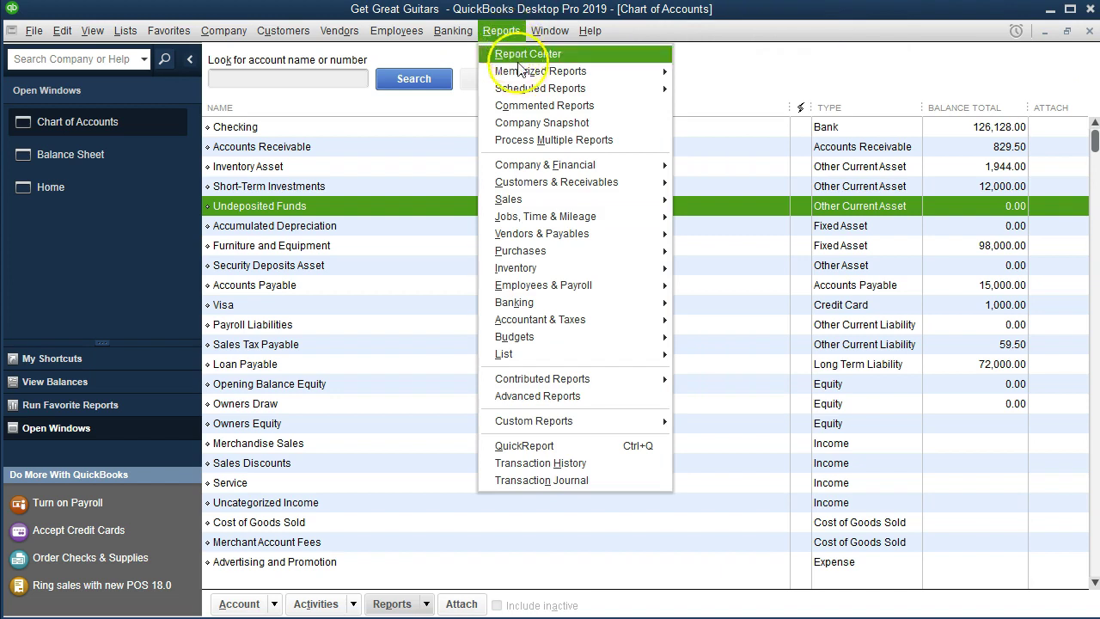
{"action": "mouse_move", "coordinate": [633, 329]}
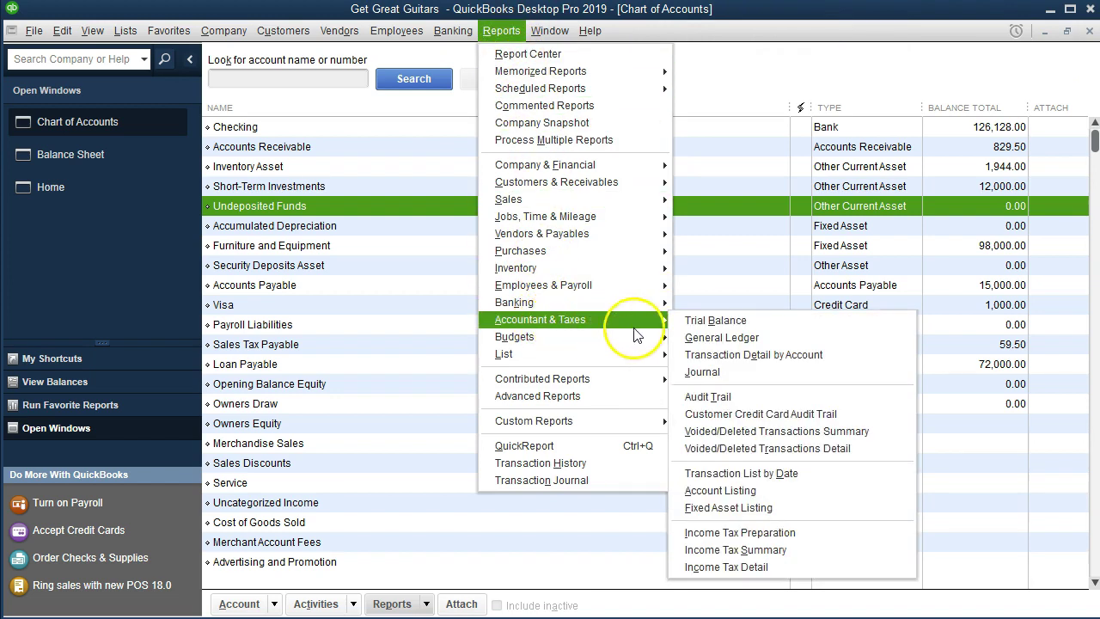
{"action": "left_click", "coordinate": [752, 328]}
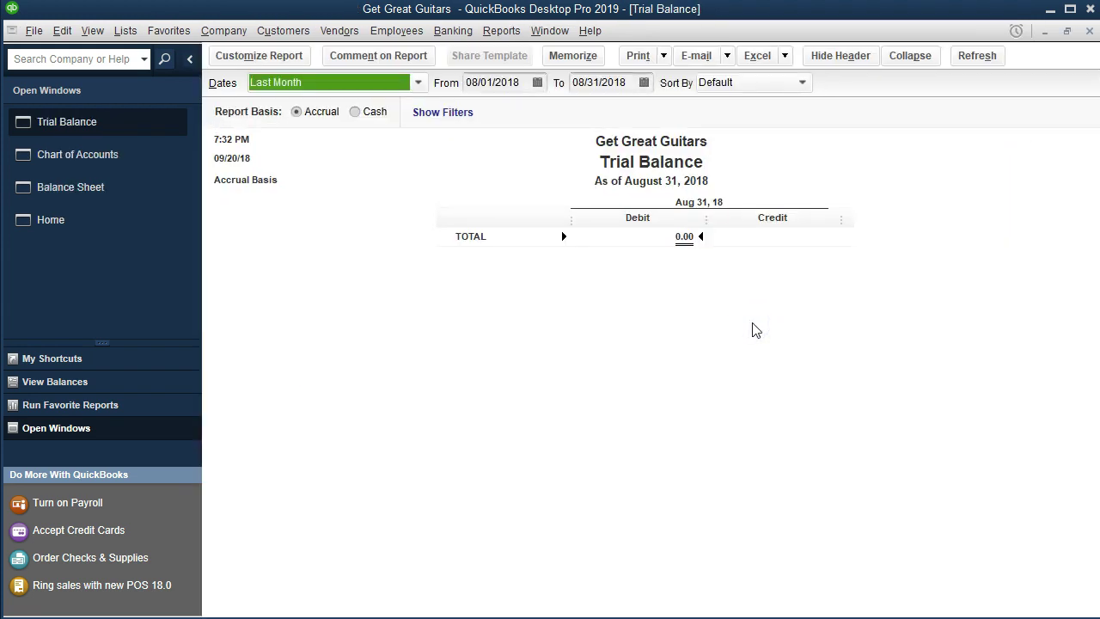
{"action": "key", "text": "Tab"}
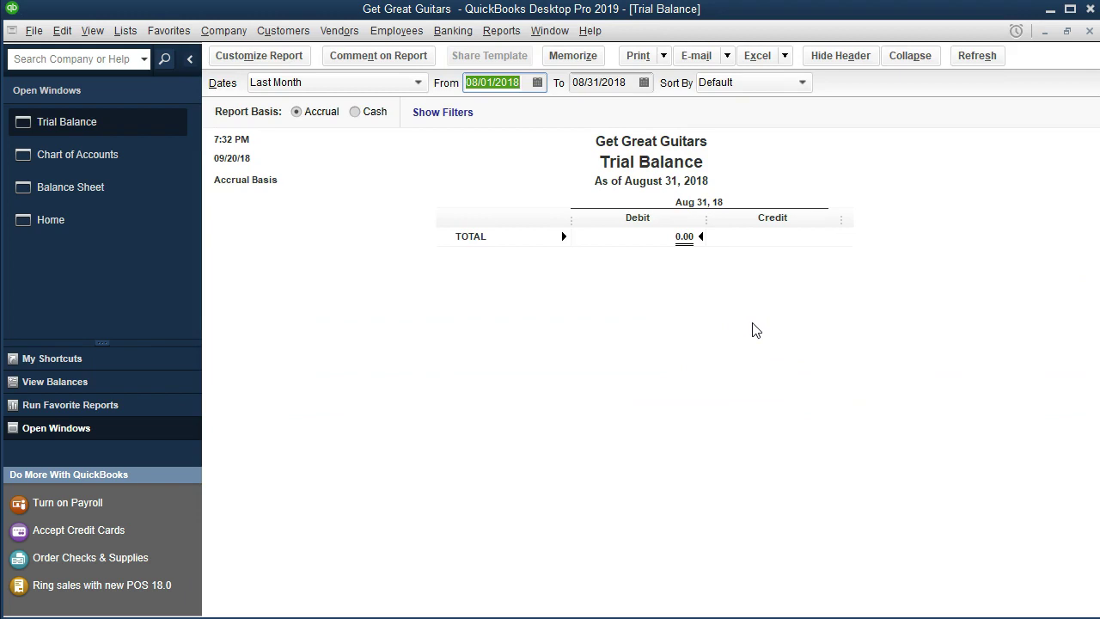
{"action": "type", "text": "010119"}
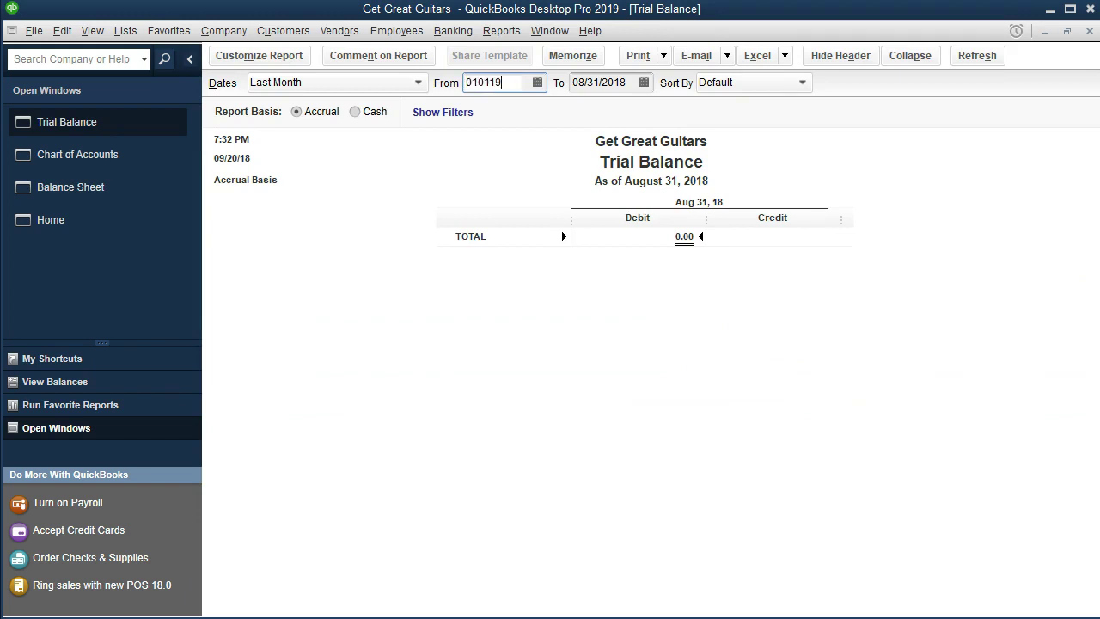
{"action": "key", "text": "Tab"}
{"action": "type", "text": "12/31/201"}
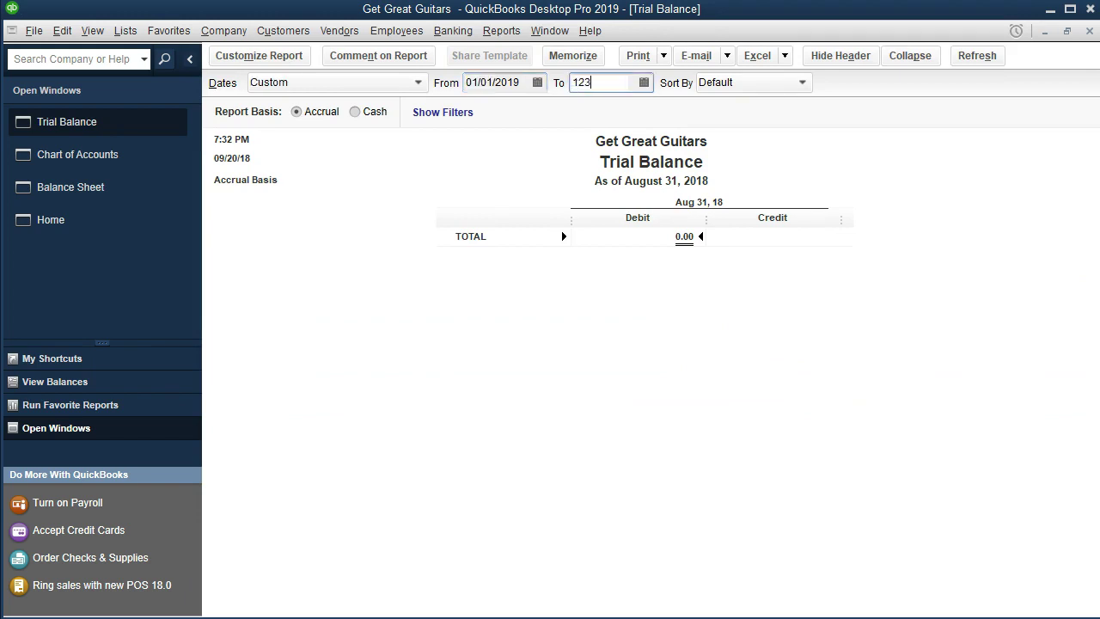
{"action": "type", "text": "9"}
{"action": "key", "text": "Tab"}
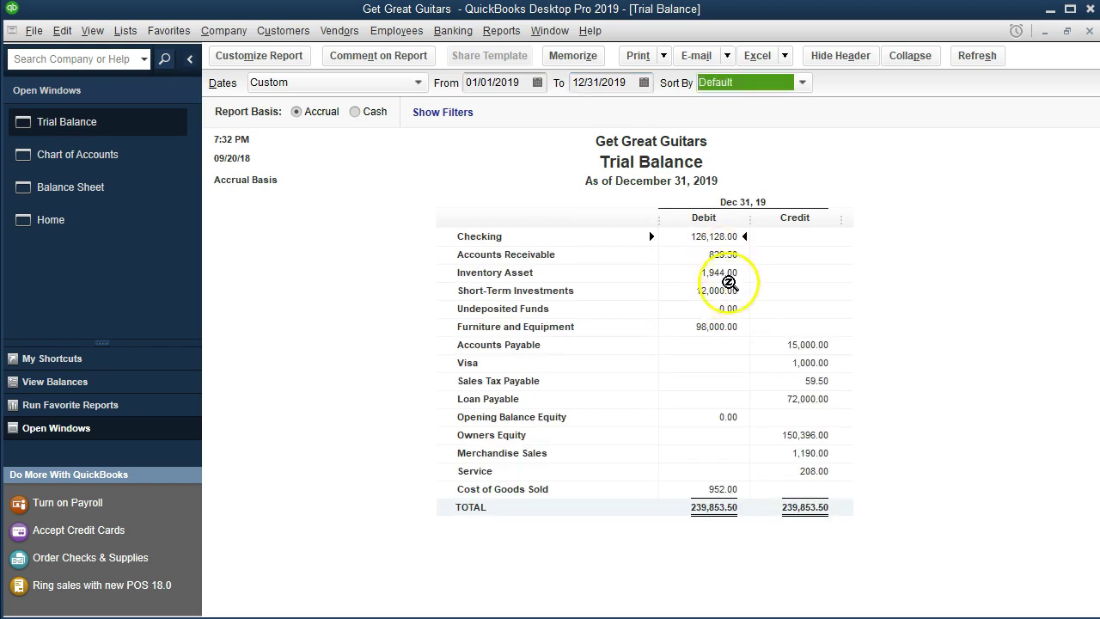
Step: Drill into the Undeposited Funds balance on the trial balance to examine its transaction detail
{"action": "left_click", "coordinate": [728, 308]}
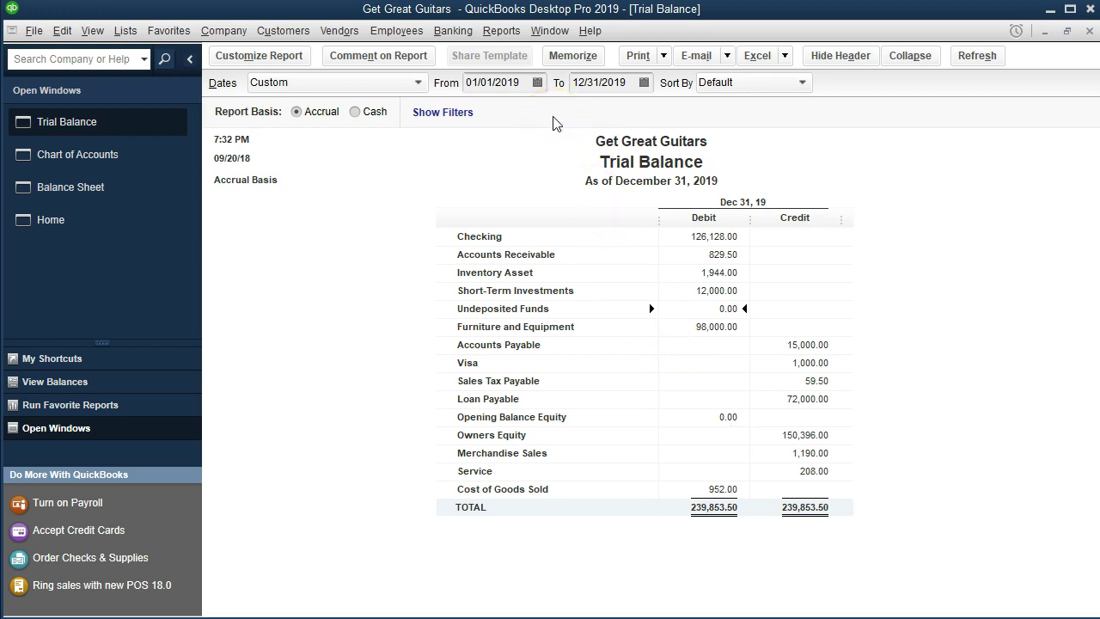
{"action": "double_click", "coordinate": [697, 309]}
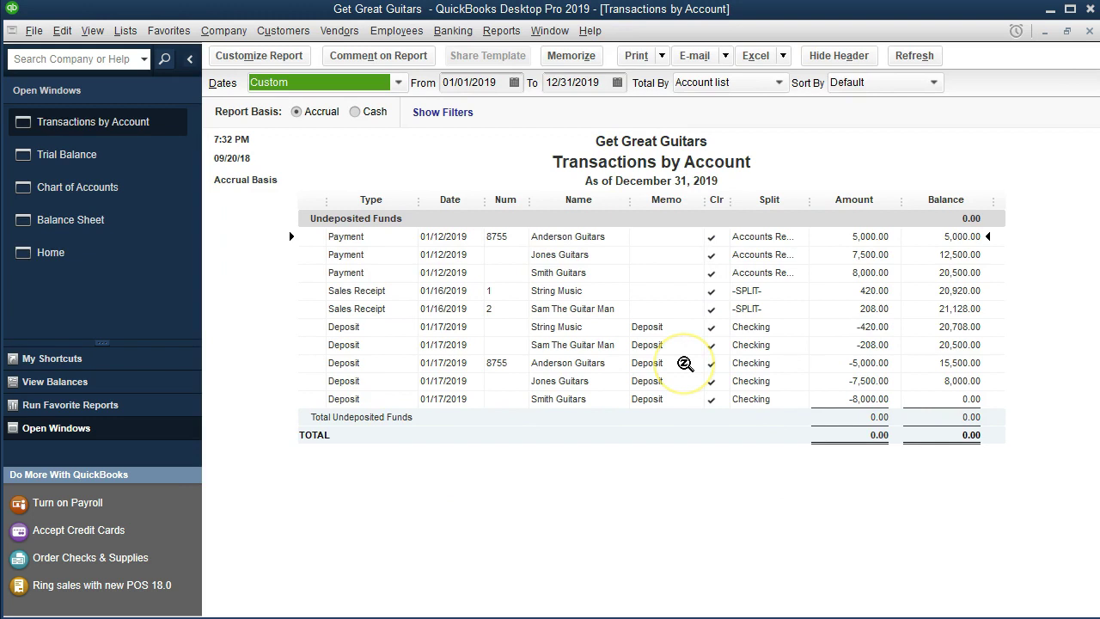